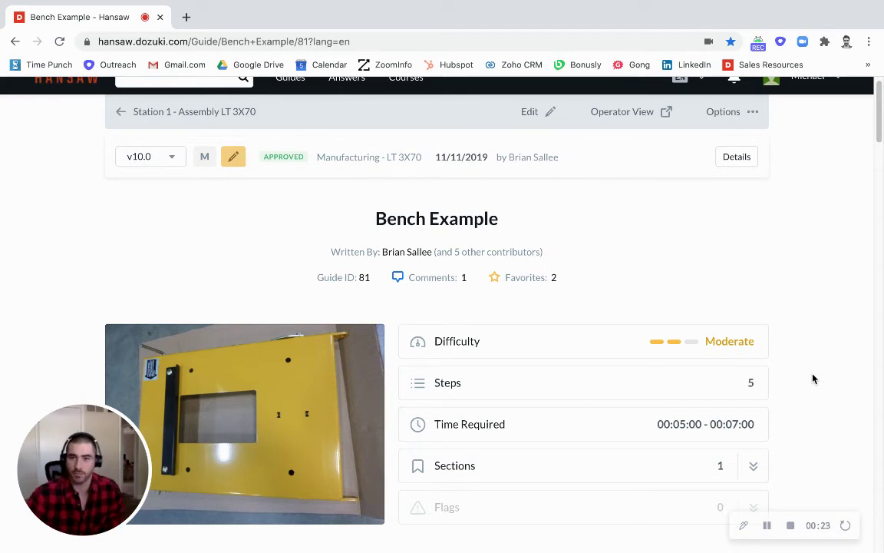
# - Review the guide's Tools and Parts list and the 9/16 Wrench details card
pyautogui.scroll(-3, 880, 154)
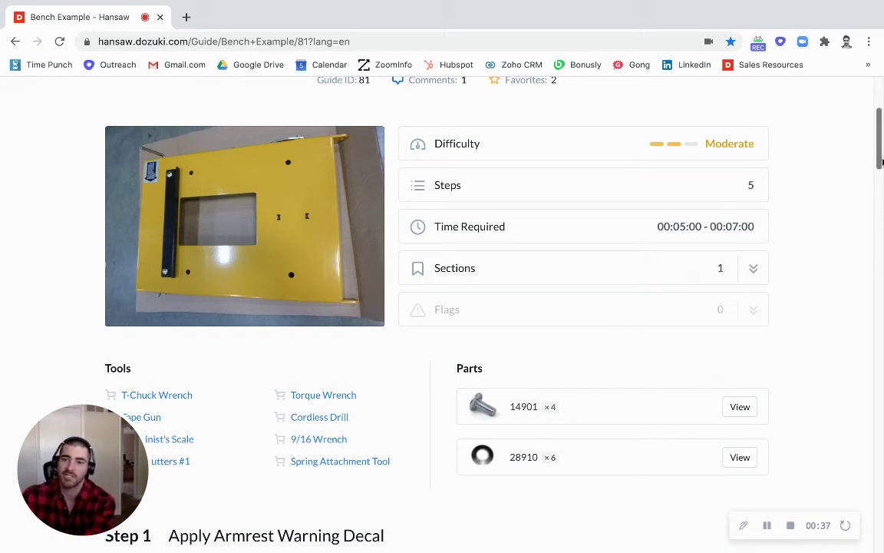
pyautogui.moveTo(881, 147); pyautogui.dragTo(880, 183)
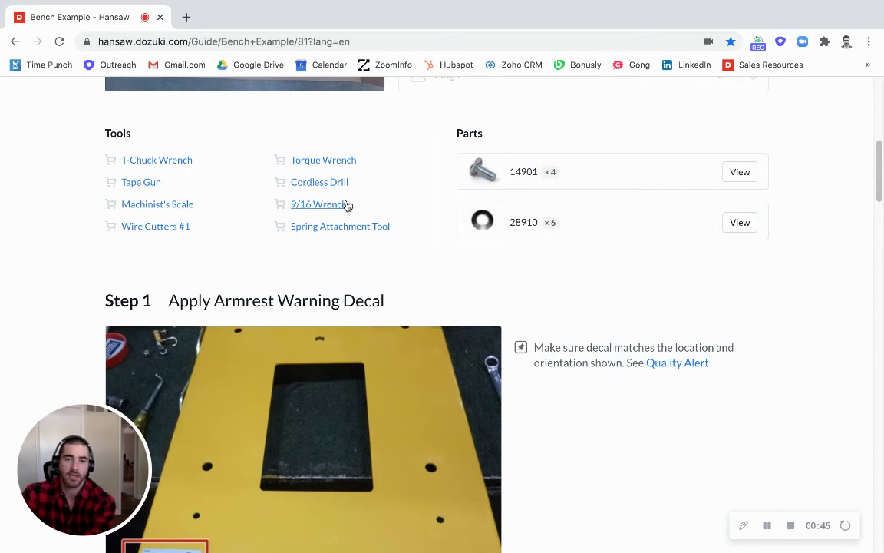
pyautogui.moveTo(349, 204); pyautogui.dragTo(289, 204)
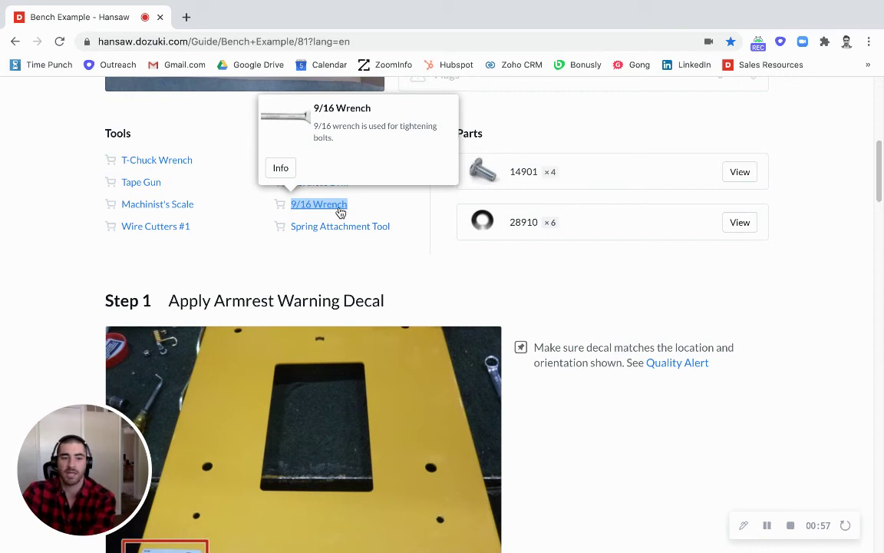
pyautogui.moveTo(323, 209)
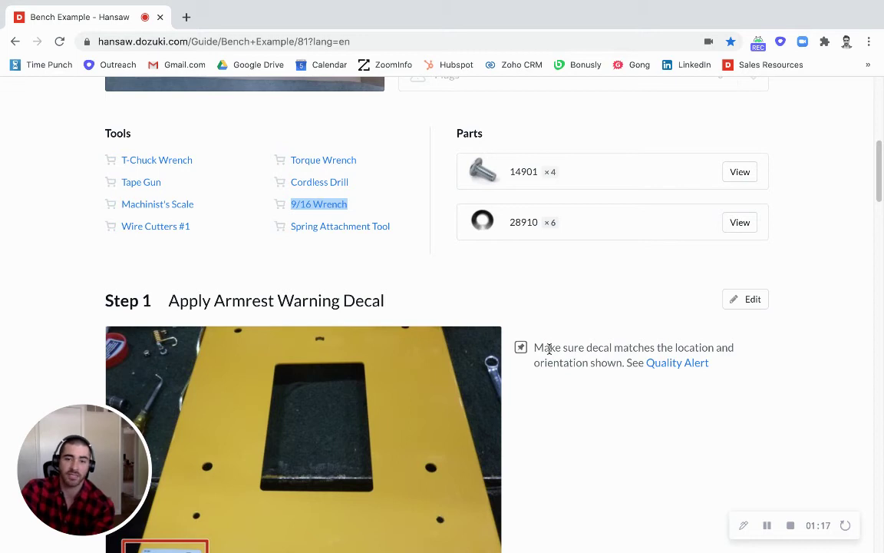
# - Scroll down to Step 2 'Attach Bracket' with carriage bolt 14901 and washer 28910
pyautogui.scroll(-1, 552, 353)
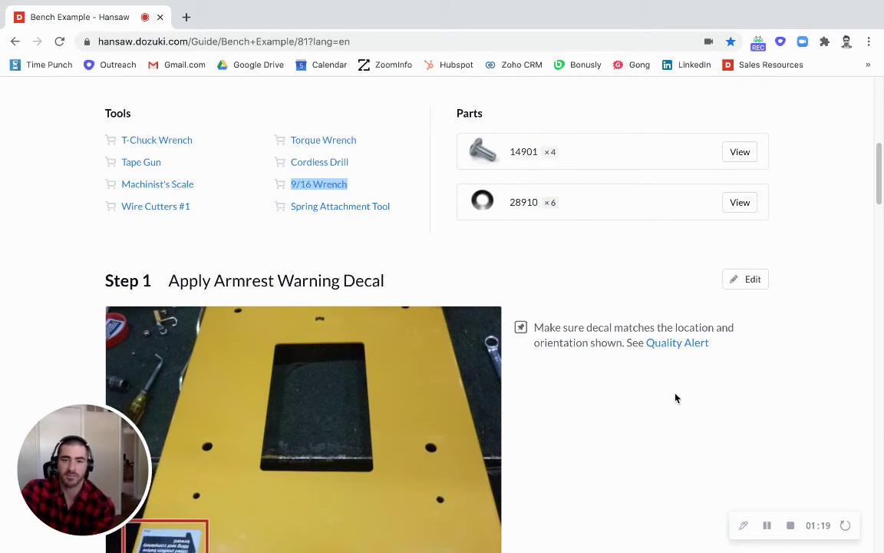
pyautogui.scroll(-1, 623, 330)
pyautogui.scroll(-1, 618, 369)
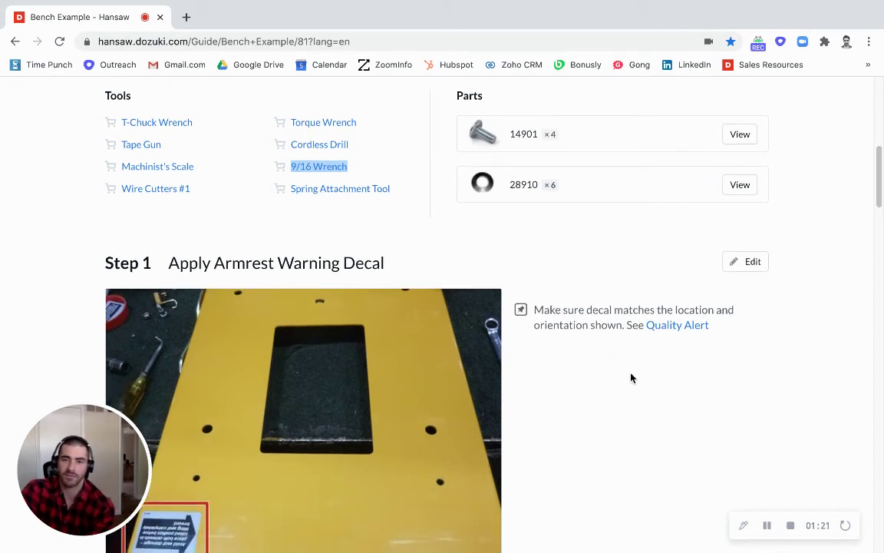
pyautogui.scroll(-1, 657, 405)
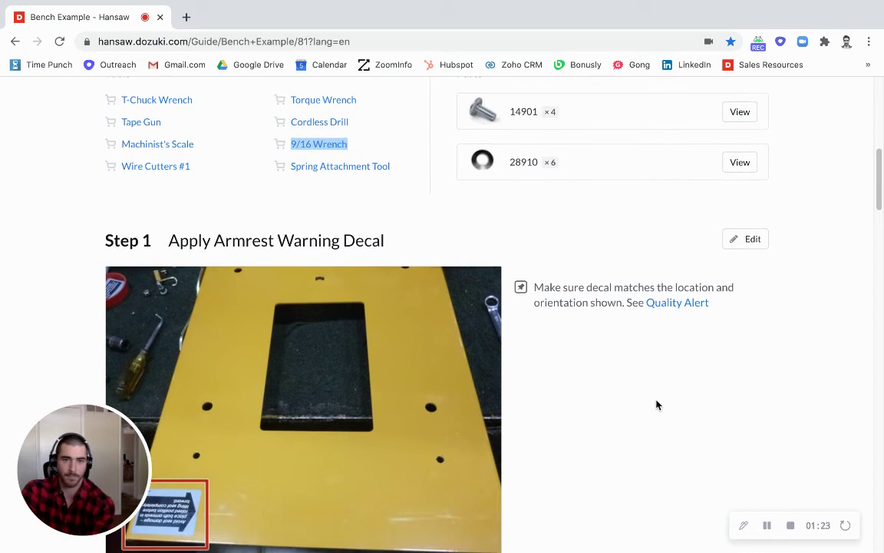
pyautogui.scroll(-3, 654, 405)
# - Scroll through Step 2 and preview its photo thumbnails
pyautogui.scroll(-5, 654, 404)
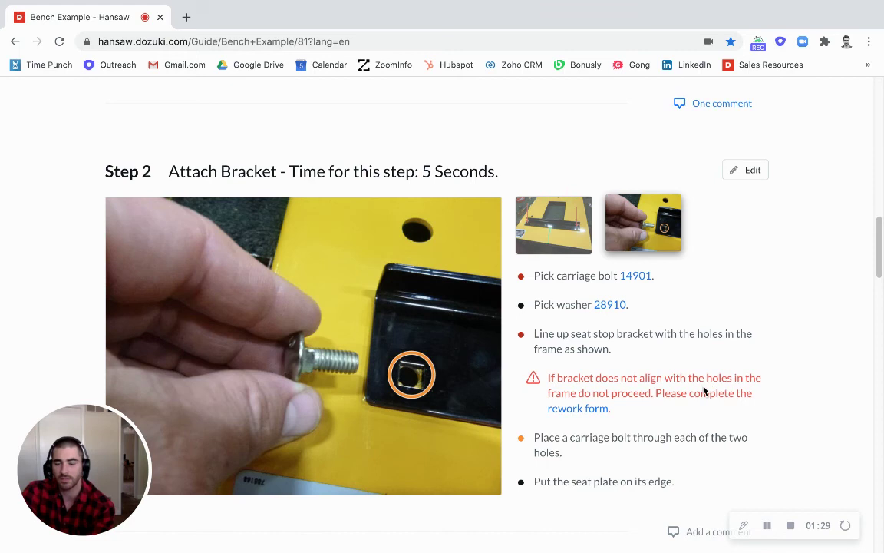
pyautogui.scroll(-1, 639, 352)
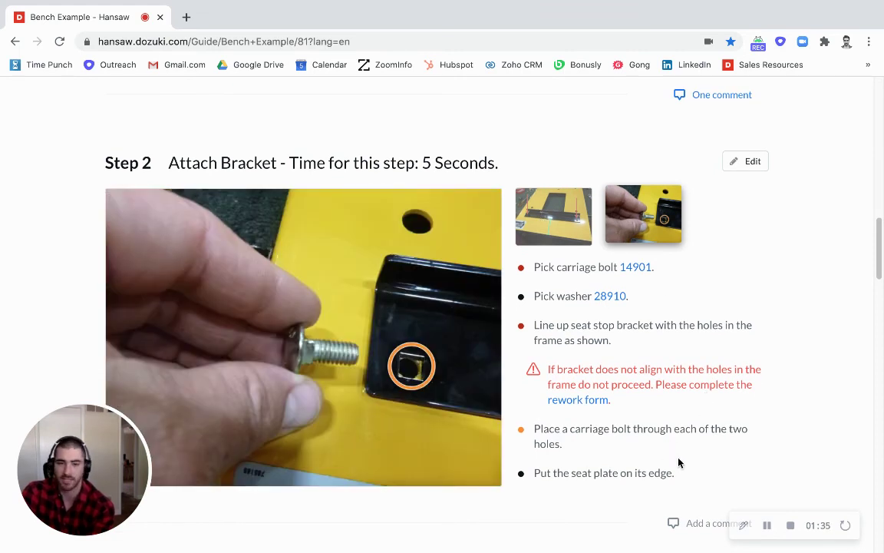
pyautogui.scroll(-1, 679, 466)
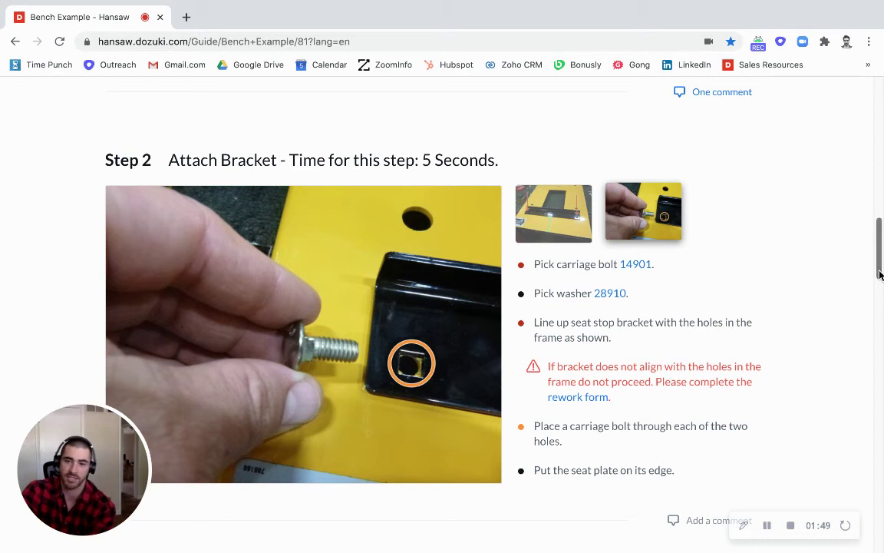
pyautogui.moveTo(878, 273); pyautogui.dragTo(878, 278)
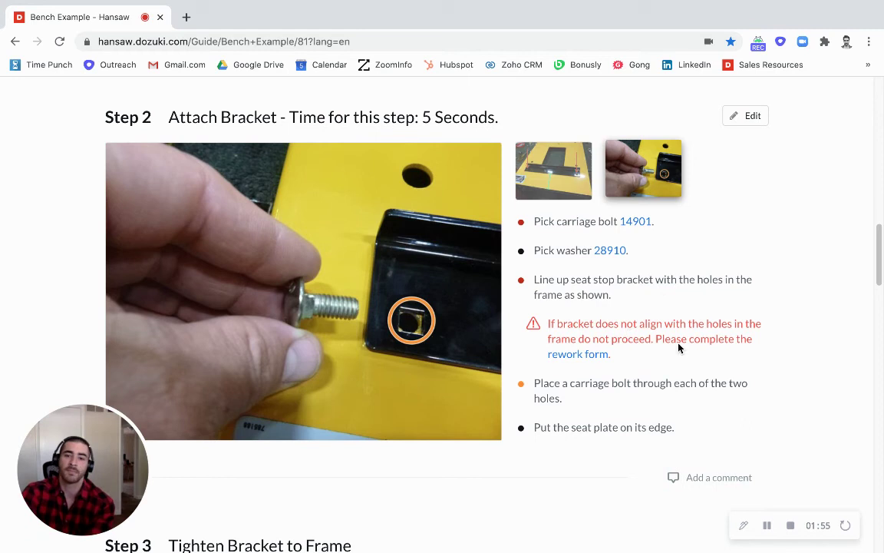
pyautogui.moveTo(524, 155)
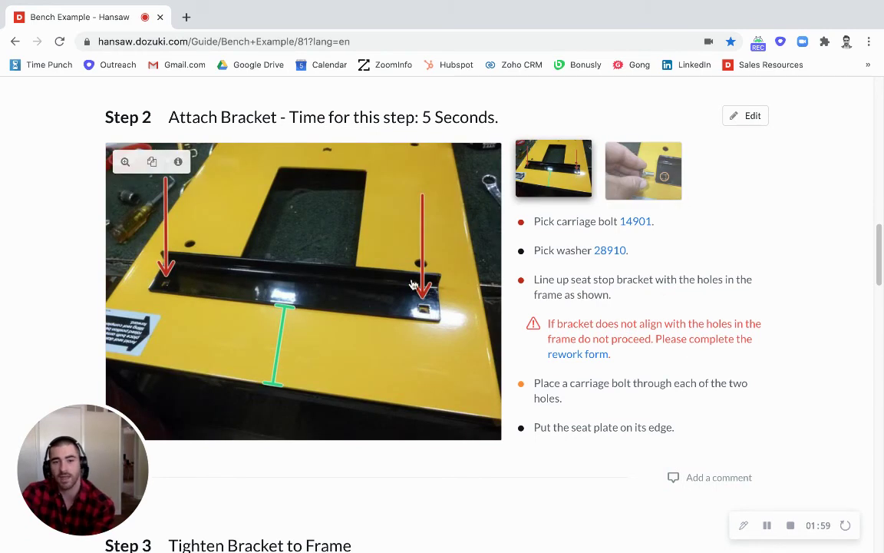
# - Point out Step 2's carriage bolt, red rework warning and bracket alignment lines, then return to Step 1
pyautogui.moveTo(535, 221); pyautogui.dragTo(654, 222)
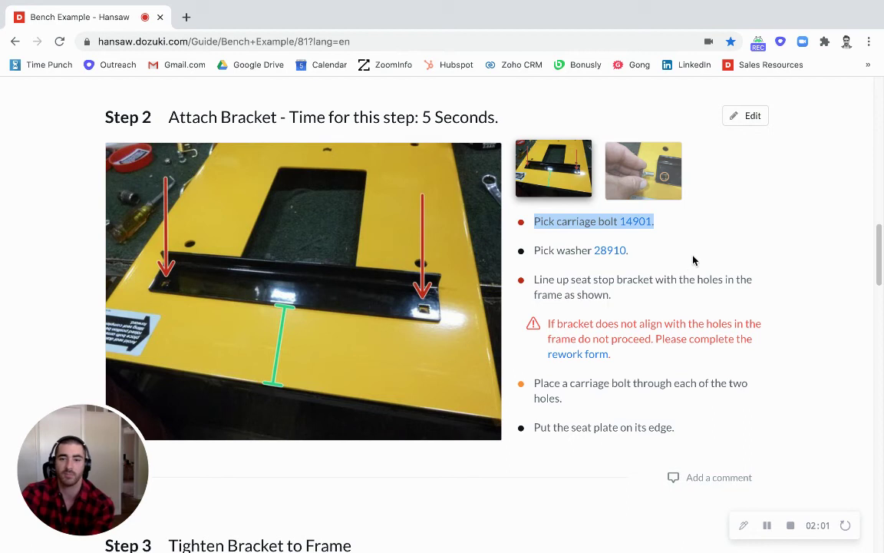
pyautogui.moveTo(615, 186)
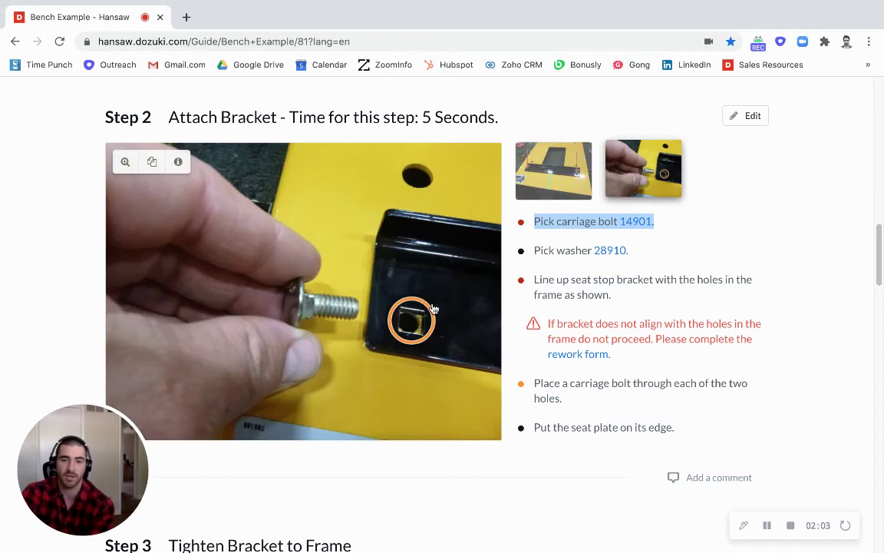
pyautogui.moveTo(573, 409); pyautogui.dragTo(535, 383)
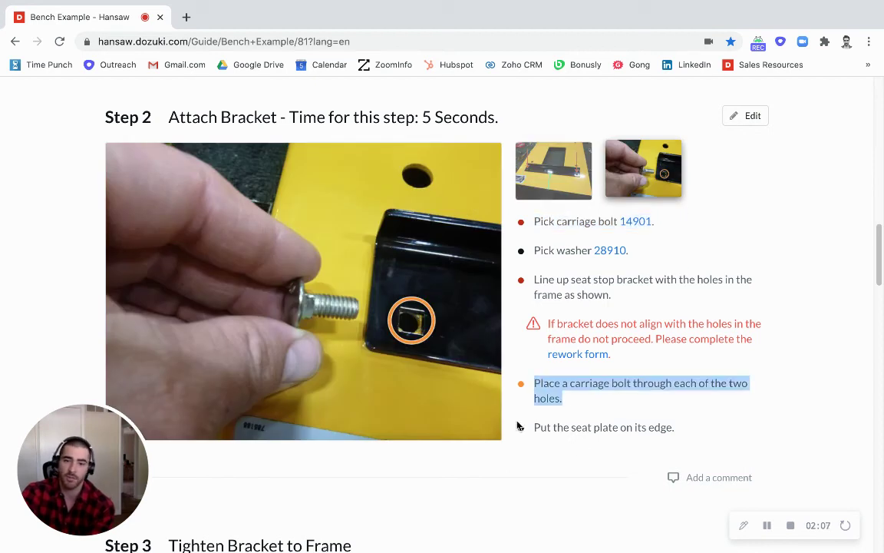
pyautogui.click(546, 390)
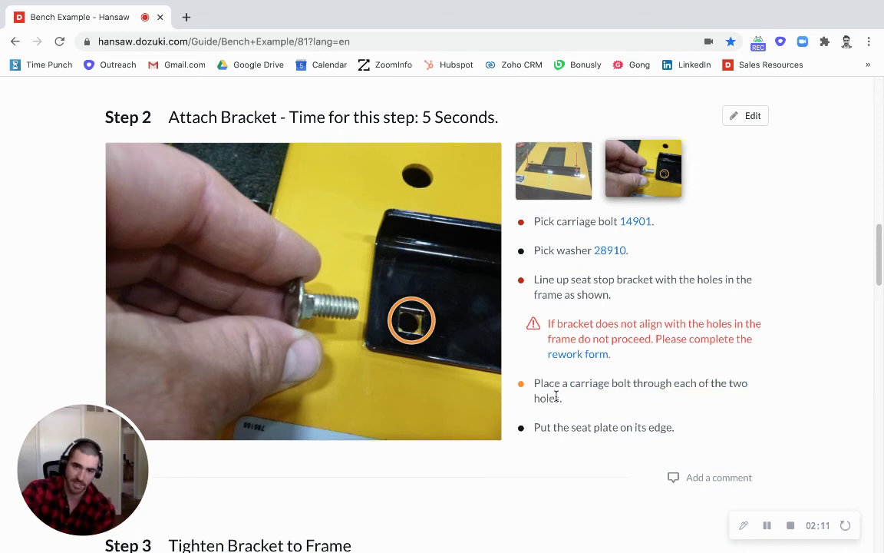
pyautogui.moveTo(629, 359); pyautogui.dragTo(544, 326)
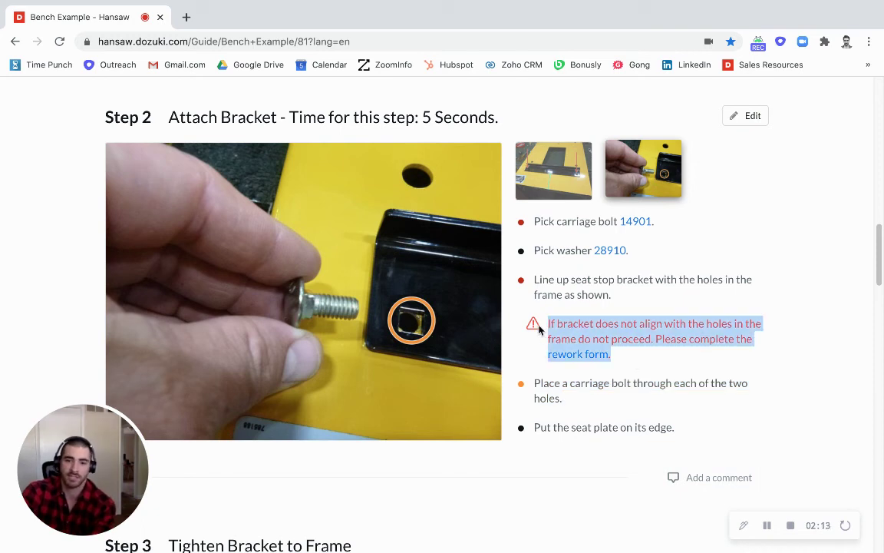
pyautogui.click(631, 359)
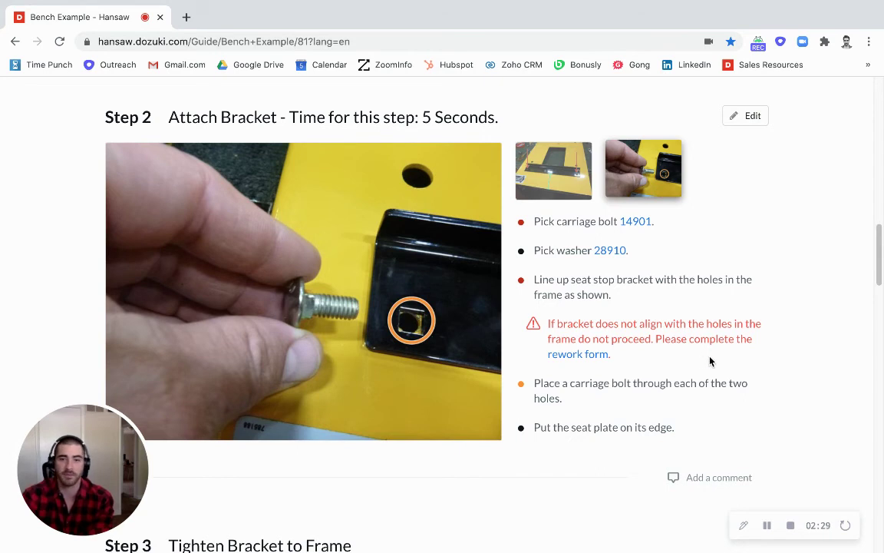
pyautogui.tripleClick(616, 356)
pyautogui.click(675, 375)
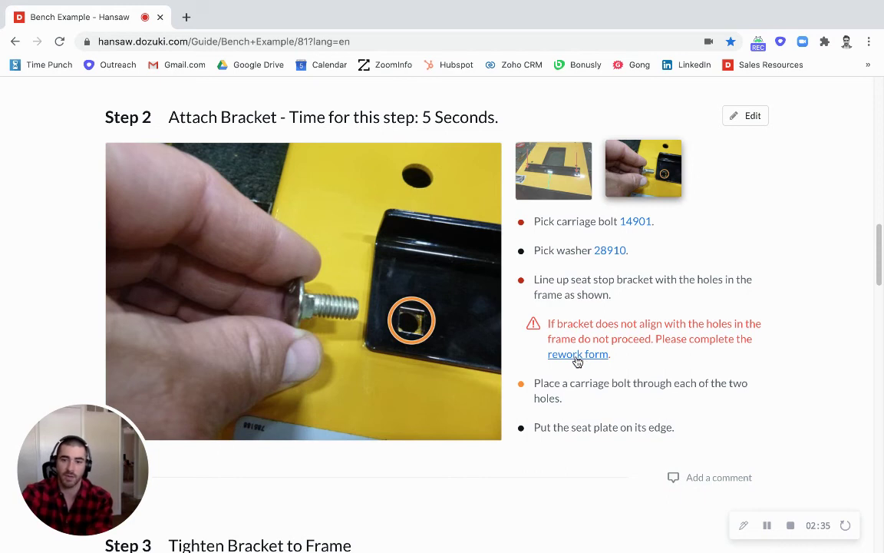
pyautogui.moveTo(611, 295); pyautogui.dragTo(536, 274)
pyautogui.click(557, 270)
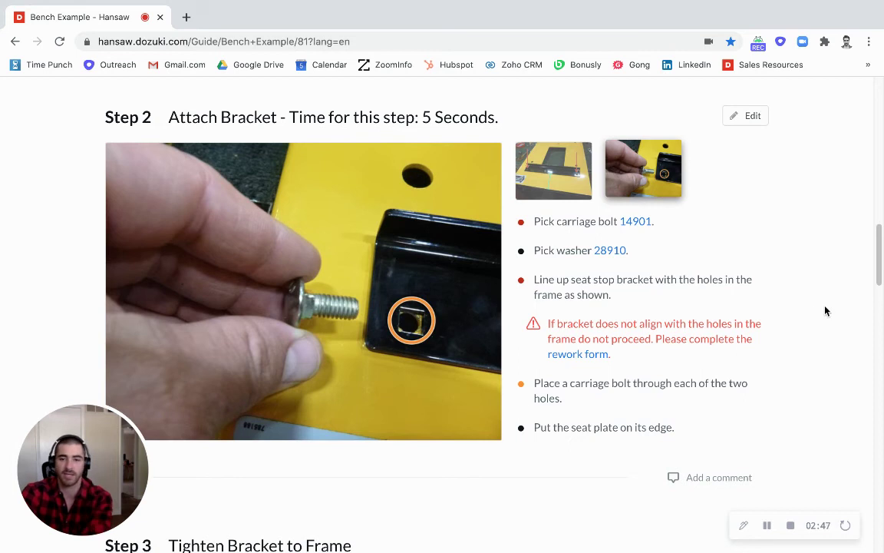
pyautogui.moveTo(879, 258); pyautogui.dragTo(879, 209)
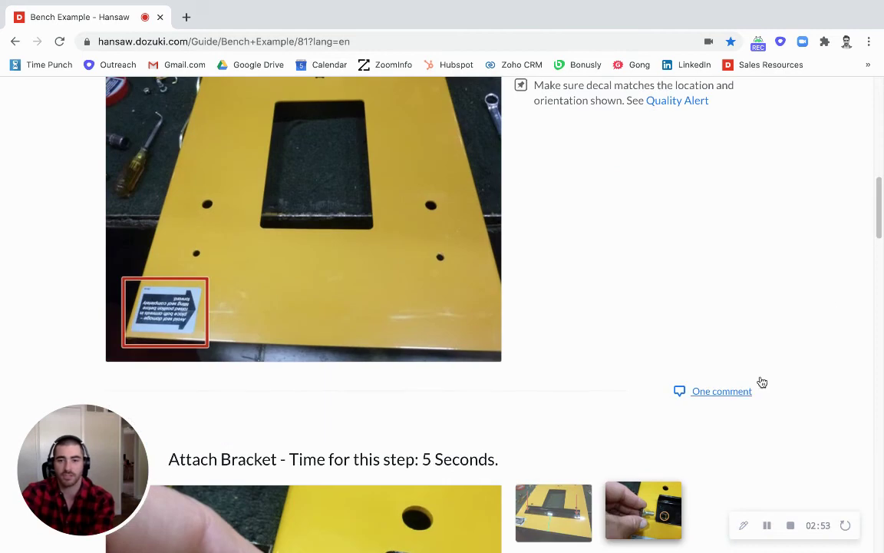
pyautogui.click(700, 399)
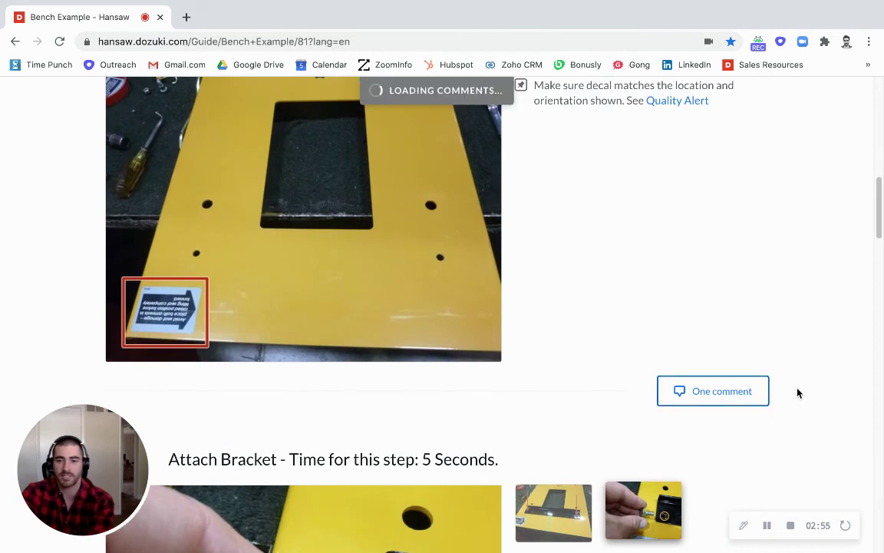
pyautogui.scroll(-3, 876, 255)
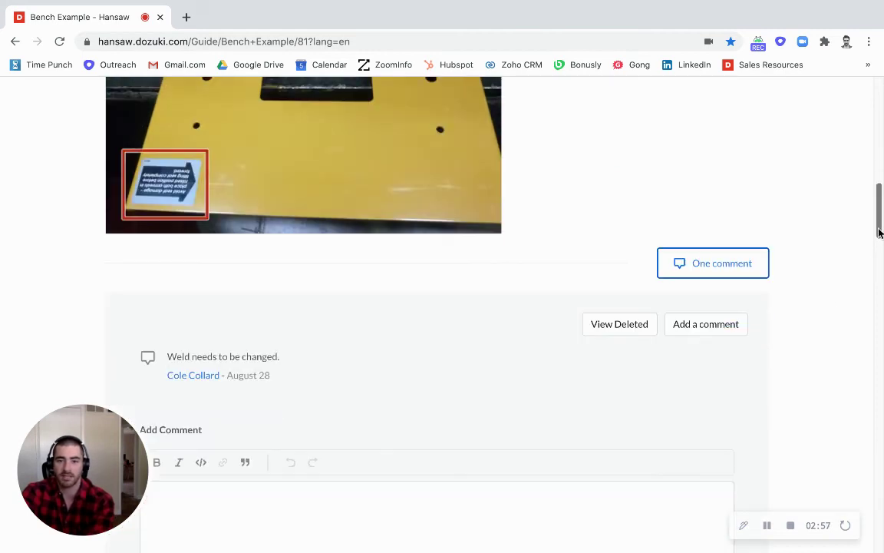
pyautogui.scroll(1, 845, 265)
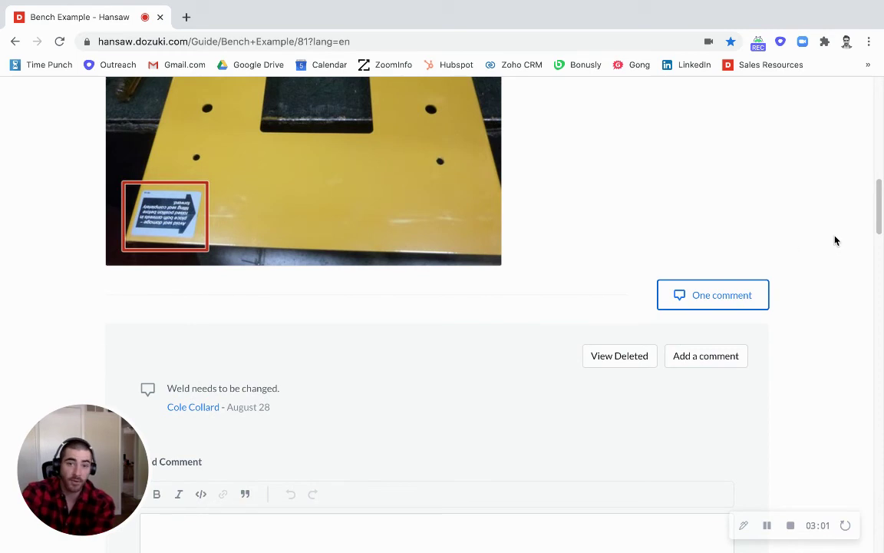
pyautogui.scroll(-1, 280, 430)
pyautogui.scroll(1, 455, 434)
pyautogui.scroll(-1, 455, 435)
pyautogui.click(338, 533)
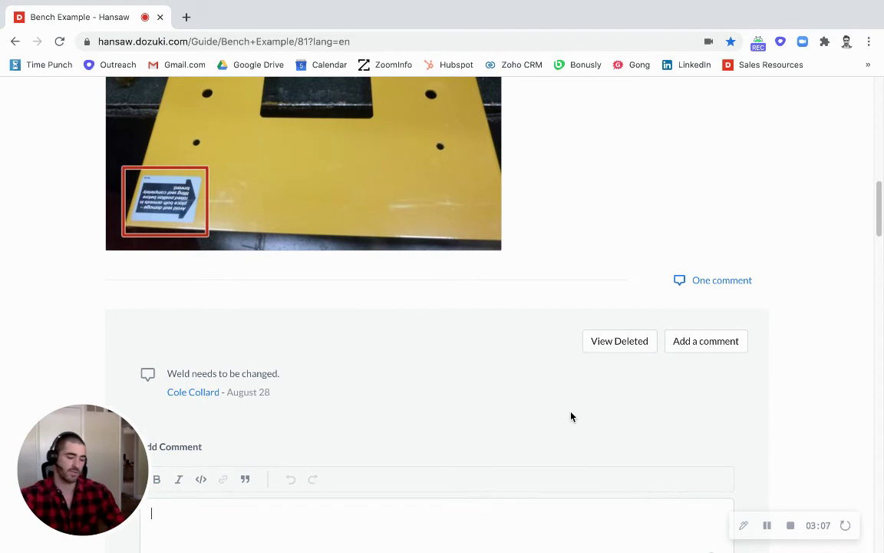
pyautogui.write('@cole')
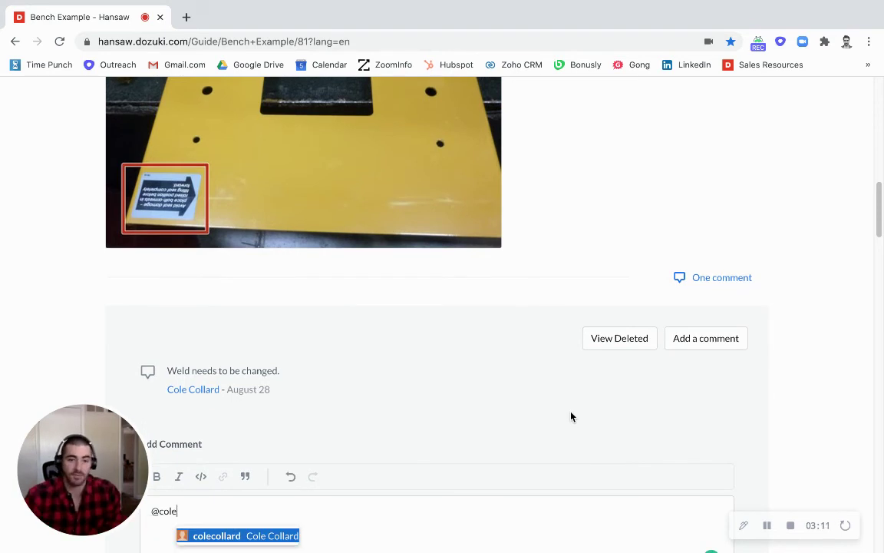
pyautogui.press('BackSpace')
pyautogui.press('BackSpace')
pyautogui.press('BackSpace')
pyautogui.press('BackSpace')
pyautogui.press('BackSpace')
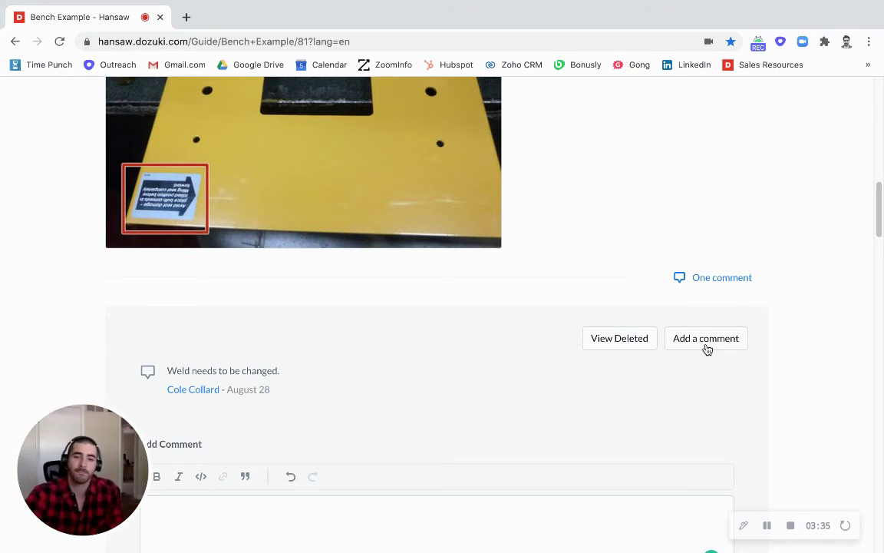
# - Open empty new-comment boxes under Steps 2, 3 and 4 without posting
pyautogui.moveTo(879, 193); pyautogui.dragTo(880, 212)
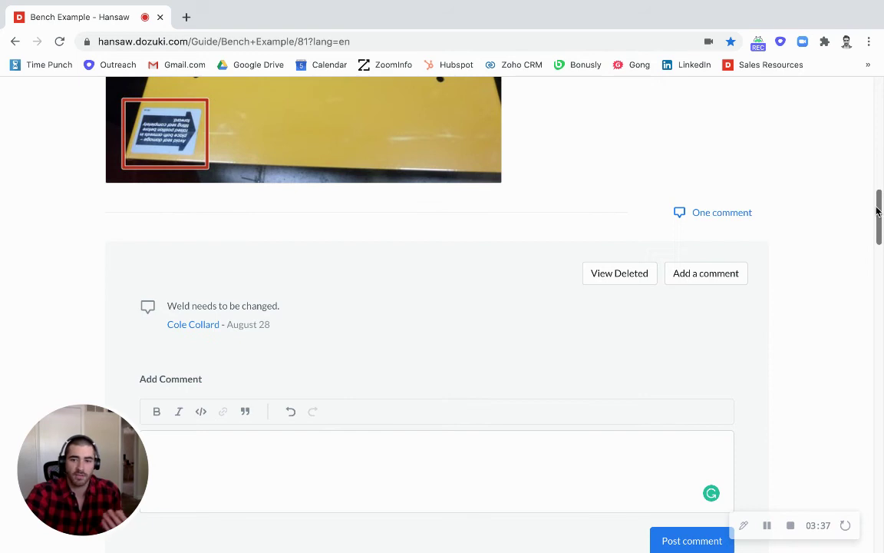
pyautogui.scroll(1, 873, 220)
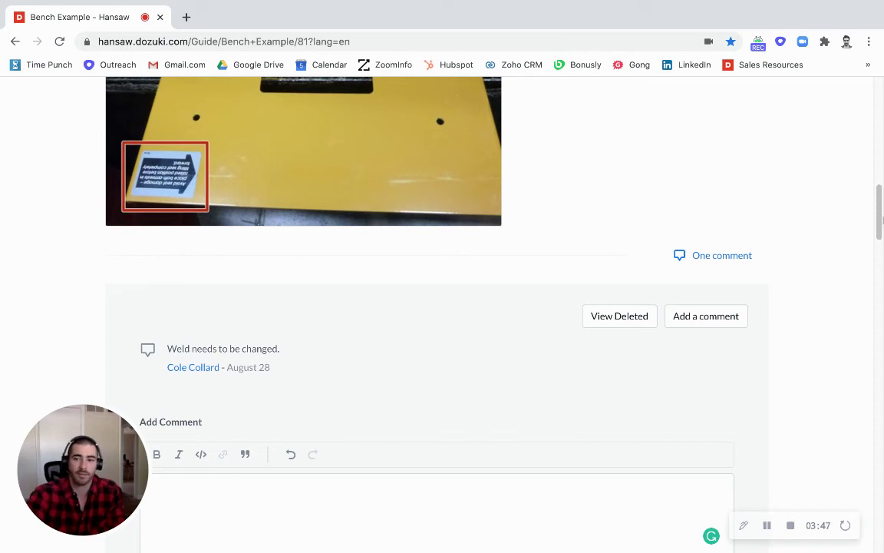
pyautogui.moveTo(882, 220); pyautogui.dragTo(880, 317)
pyautogui.click(729, 296)
pyautogui.click(765, 368)
pyautogui.click(744, 421)
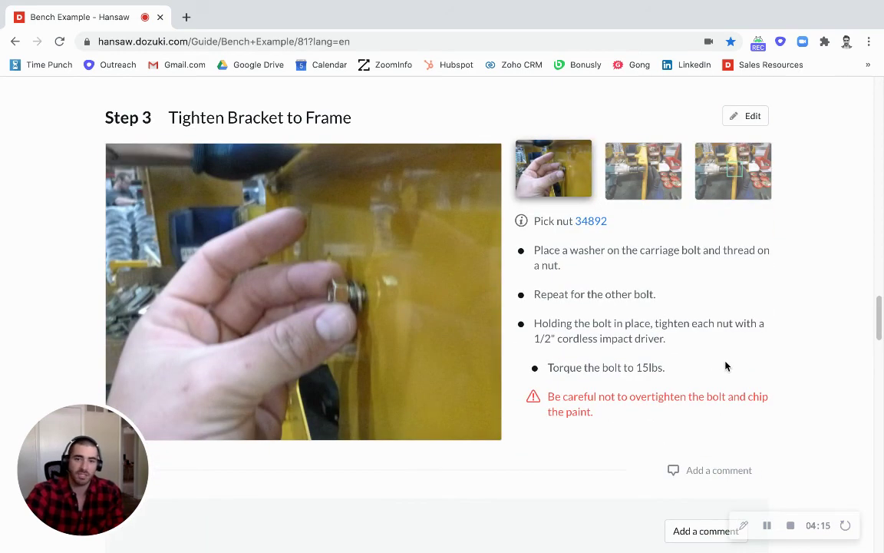
# - Scroll back up past Step 2 to the Bench Example title showing approved v10.0
pyautogui.moveTo(880, 332); pyautogui.dragTo(881, 263)
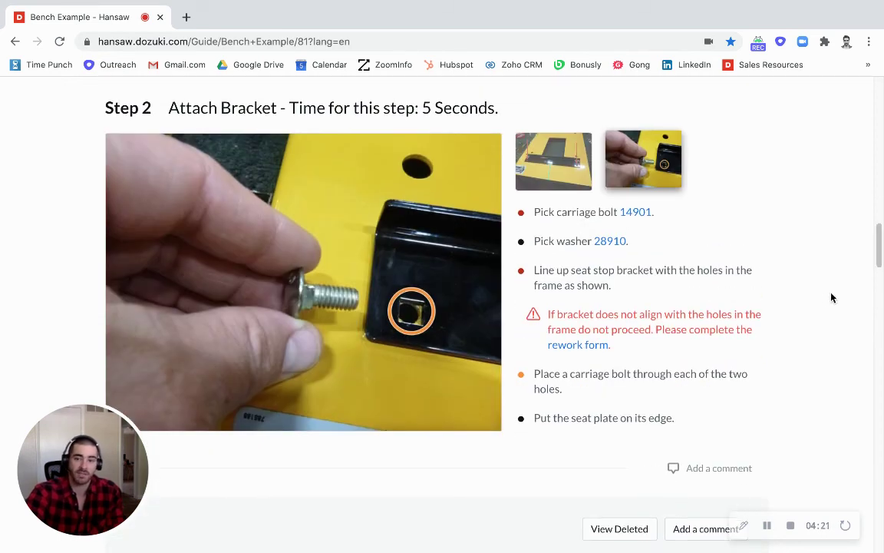
pyautogui.moveTo(880, 257)
pyautogui.mouseDown()
pyautogui.moveTo(882, 175)
pyautogui.moveTo(882, 266)
pyautogui.mouseUp()
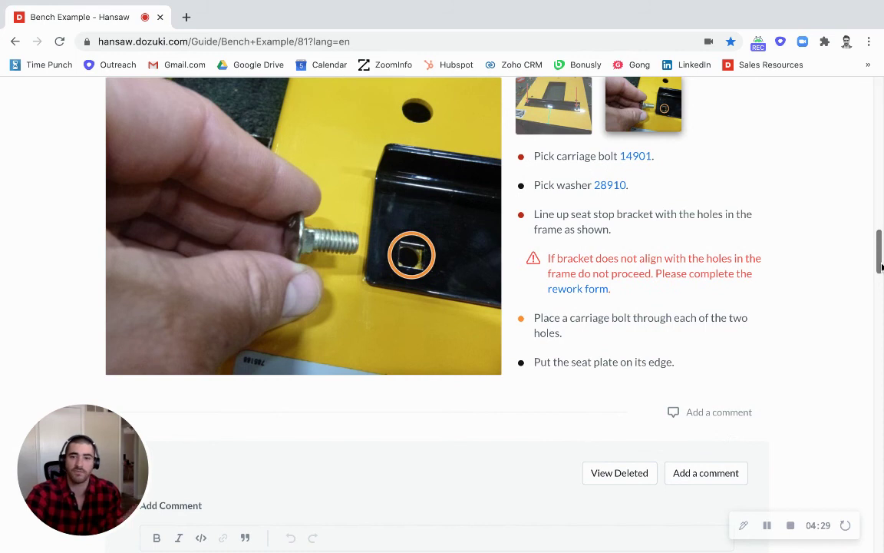
pyautogui.moveTo(882, 266); pyautogui.dragTo(851, 108)
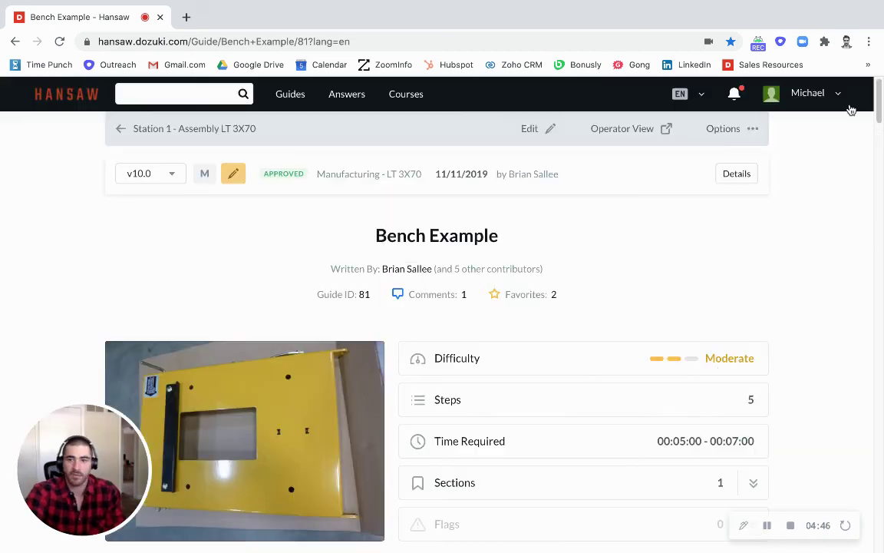
# - Open the guide's Edit History and scroll through entries down to the 1.0 release
pyautogui.click(754, 132)
pyautogui.click(690, 175)
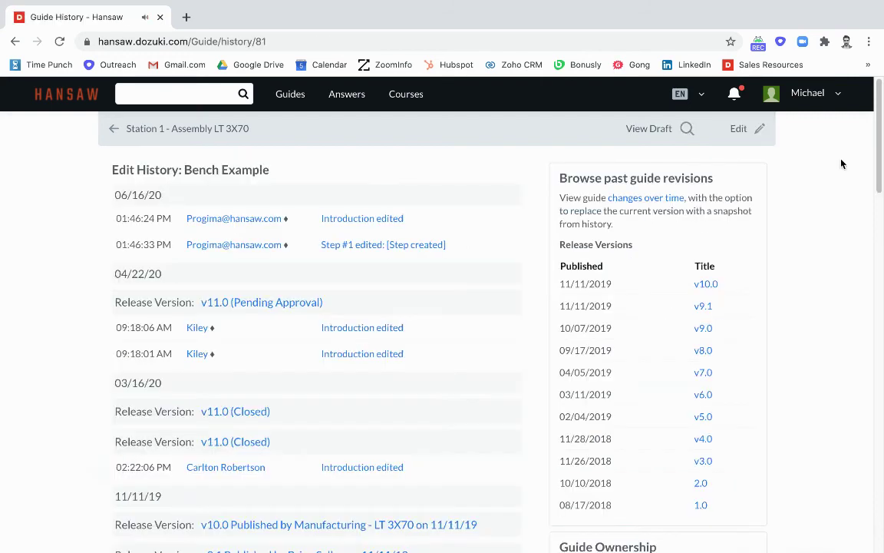
pyautogui.scroll(-2, 653, 219)
pyautogui.scroll(-15, 853, 336)
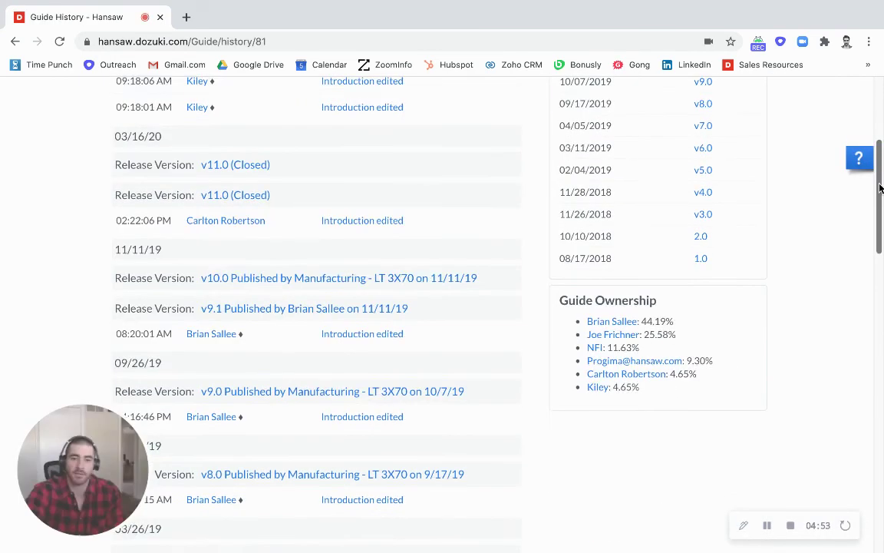
pyautogui.scroll(-4, 837, 415)
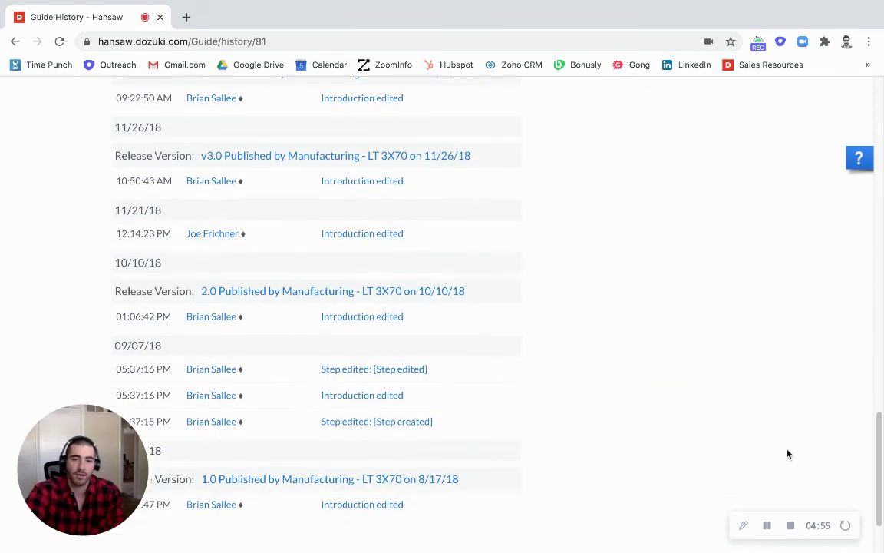
pyautogui.moveTo(499, 378); pyautogui.dragTo(273, 389)
pyautogui.click(578, 387)
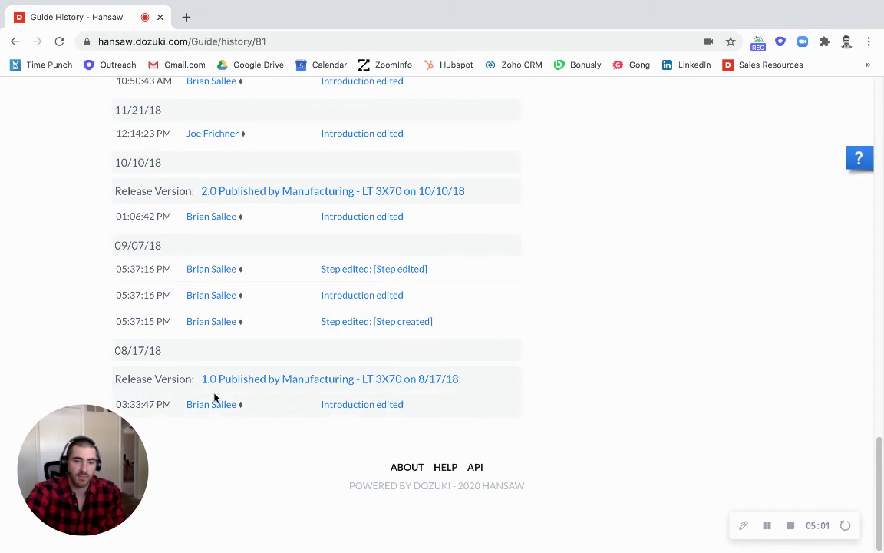
pyautogui.tripleClick(413, 412)
pyautogui.click(411, 414)
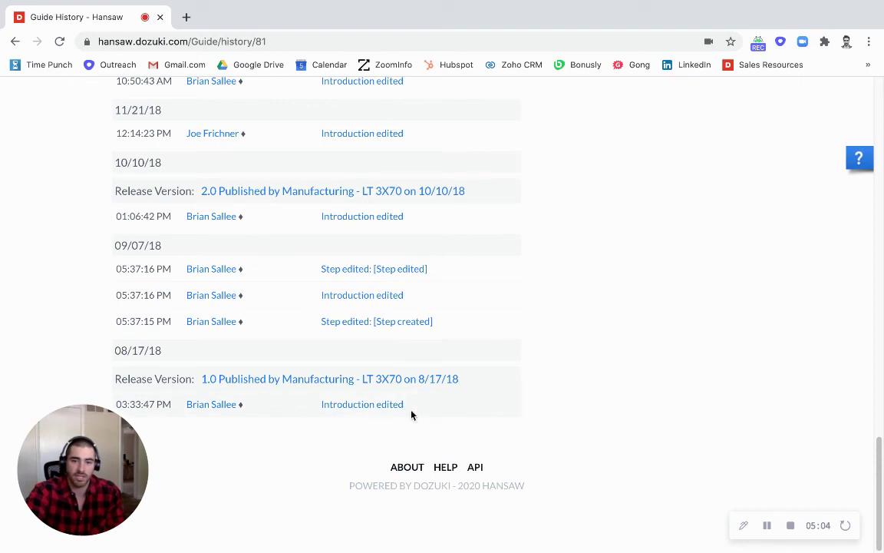
# - View the changes in the 09/07/18 step edit, then return to the history list
pyautogui.click(364, 274)
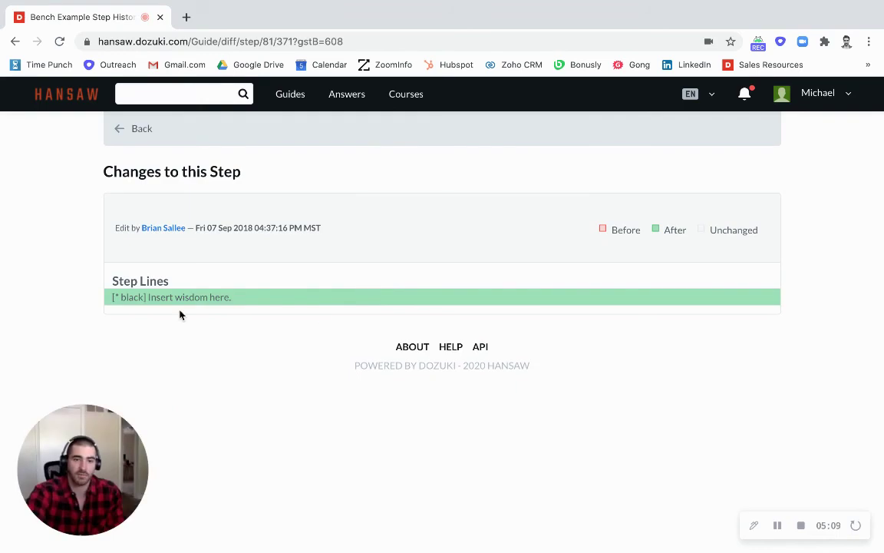
pyautogui.click(15, 42)
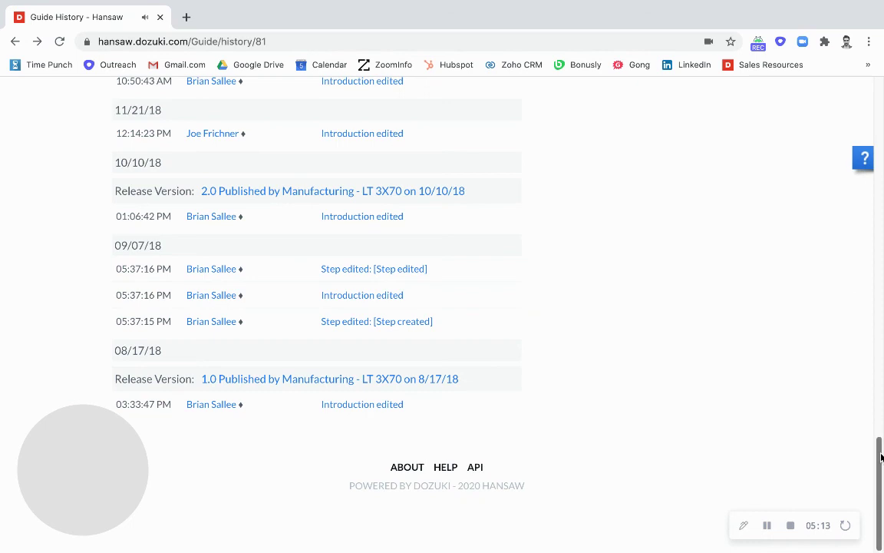
pyautogui.moveTo(880, 458); pyautogui.dragTo(851, 197)
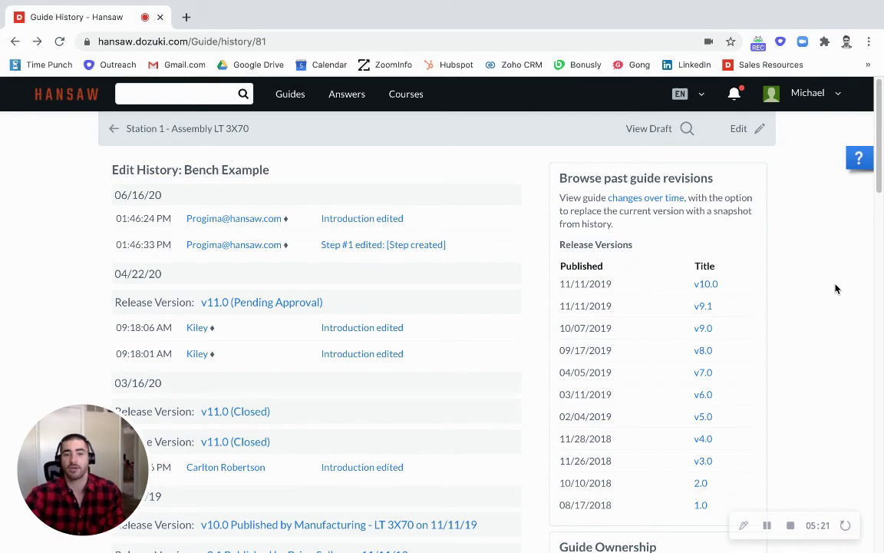
pyautogui.moveTo(881, 174); pyautogui.dragTo(880, 187)
pyautogui.scroll(-1, 880, 195)
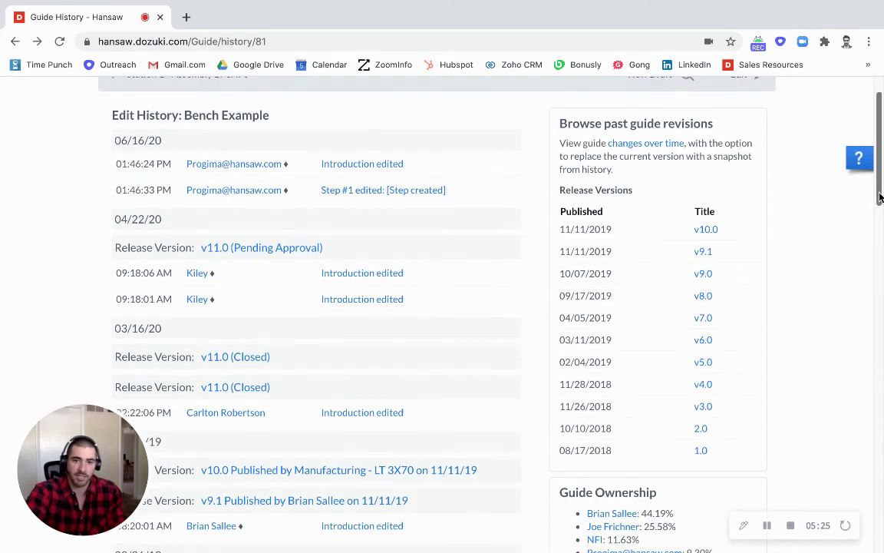
pyautogui.scroll(-1, 879, 205)
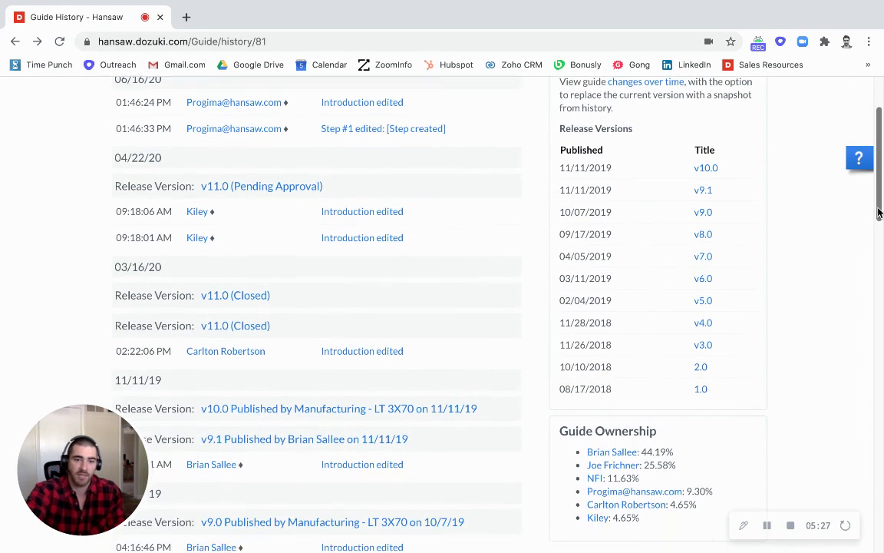
pyautogui.moveTo(880, 207); pyautogui.dragTo(880, 195)
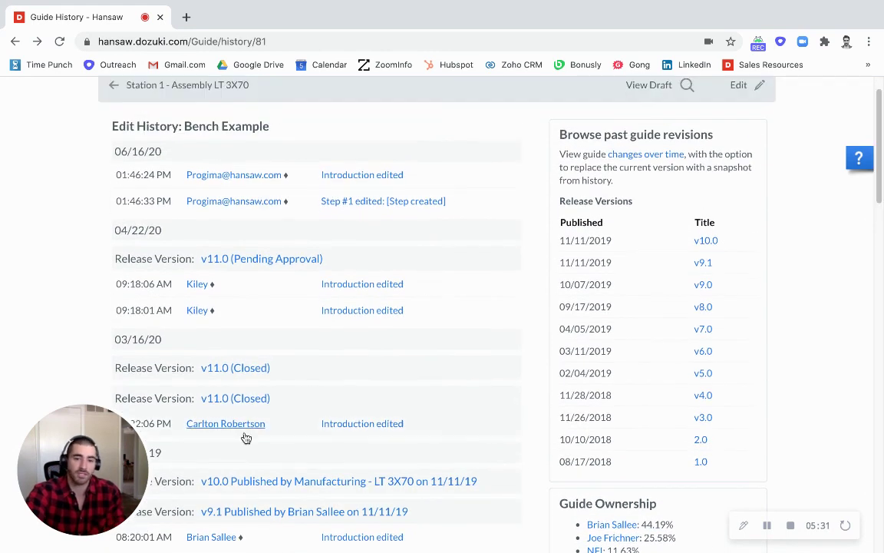
pyautogui.scroll(2, 583, 153)
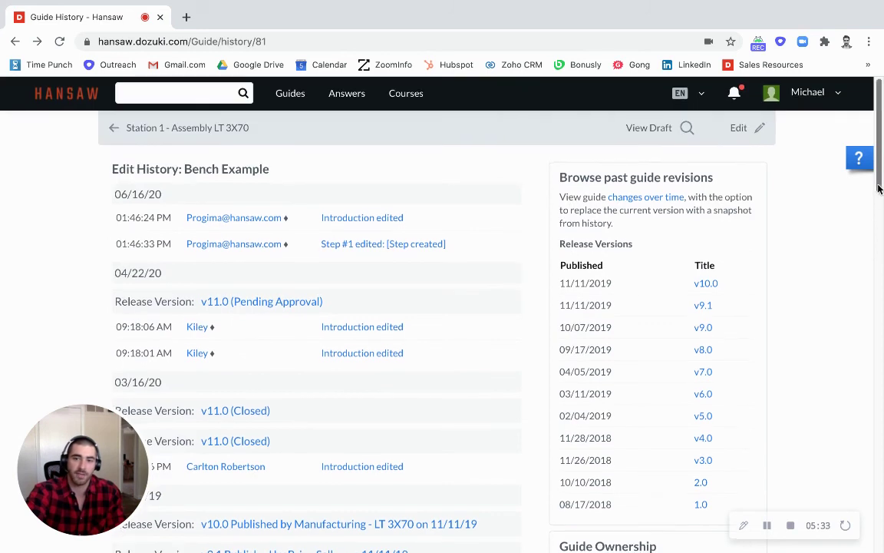
# - Back on the guide, check the version list while keeping v10.0, and bring Step 1 into view
pyautogui.click(15, 41)
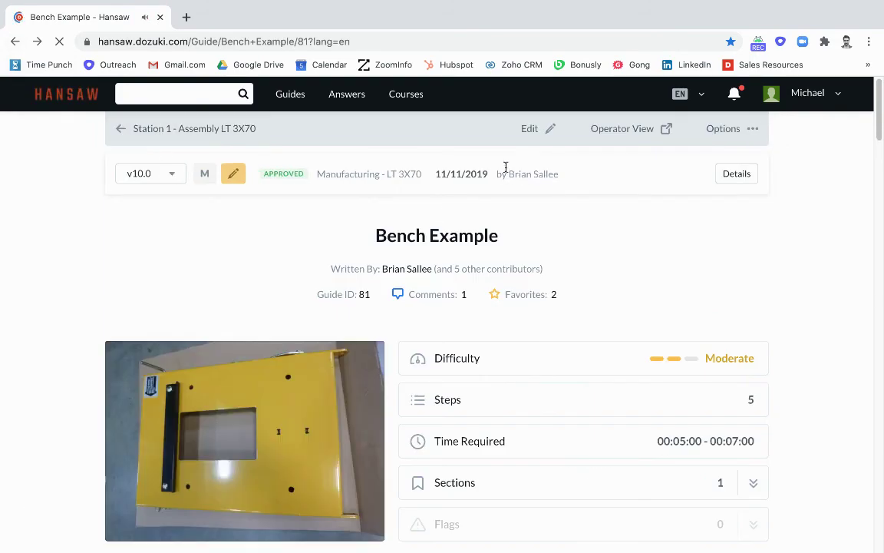
pyautogui.click(153, 178)
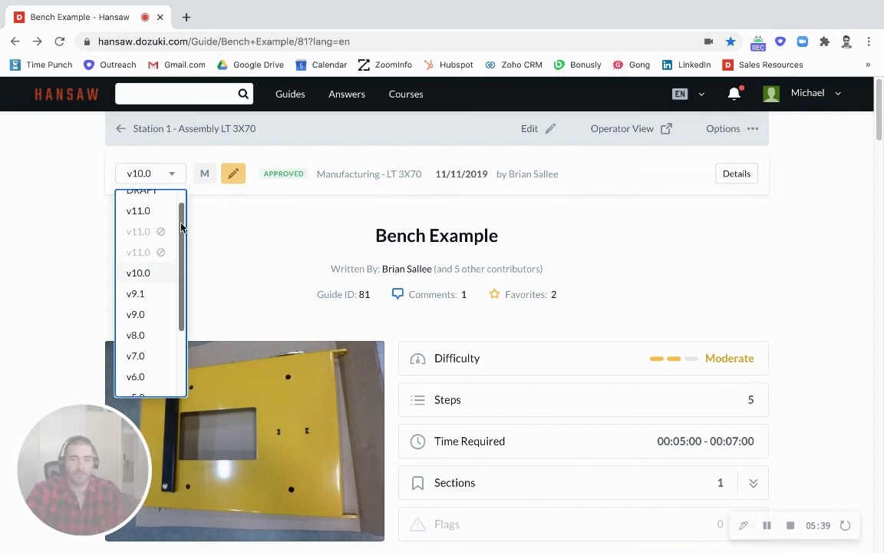
pyautogui.moveTo(184, 213)
pyautogui.mouseDown()
pyautogui.moveTo(178, 276)
pyautogui.moveTo(177, 217)
pyautogui.mouseUp()
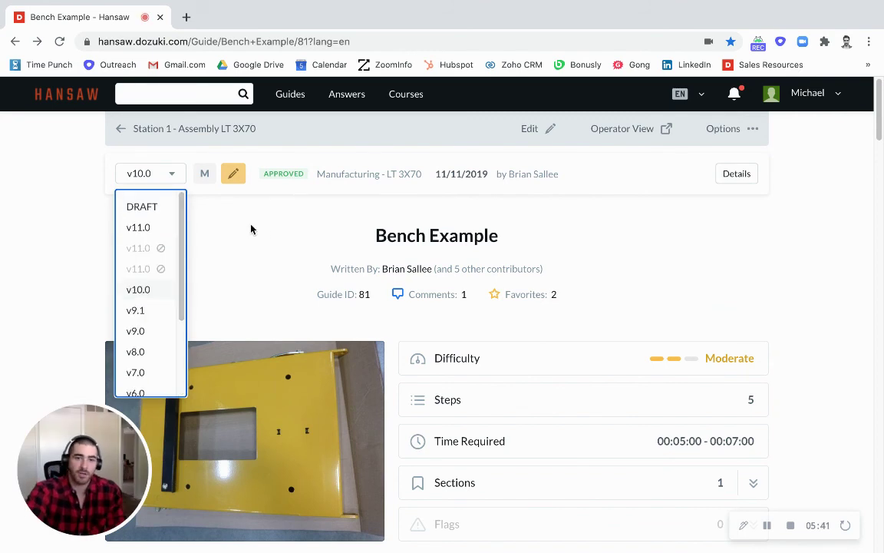
pyautogui.click(267, 254)
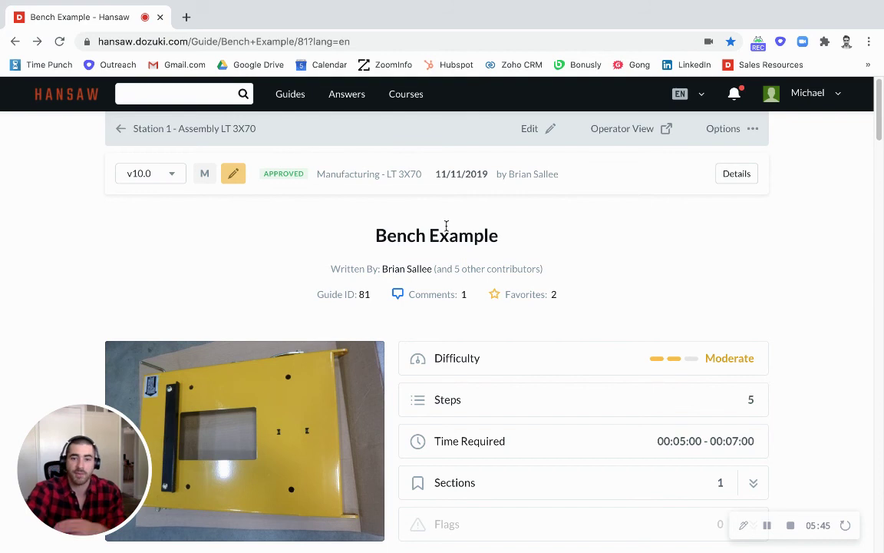
pyautogui.scroll(-1, 791, 123)
pyautogui.scroll(1, 791, 123)
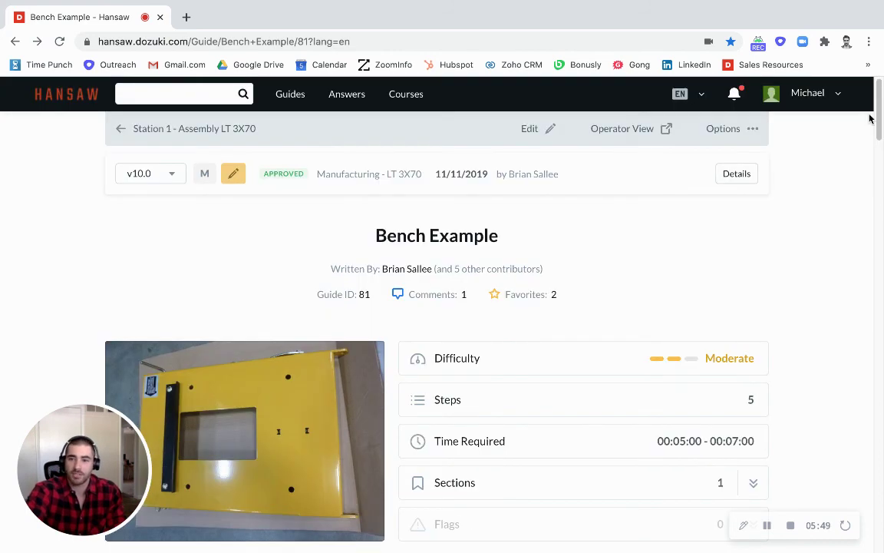
pyautogui.scroll(-10, 871, 118)
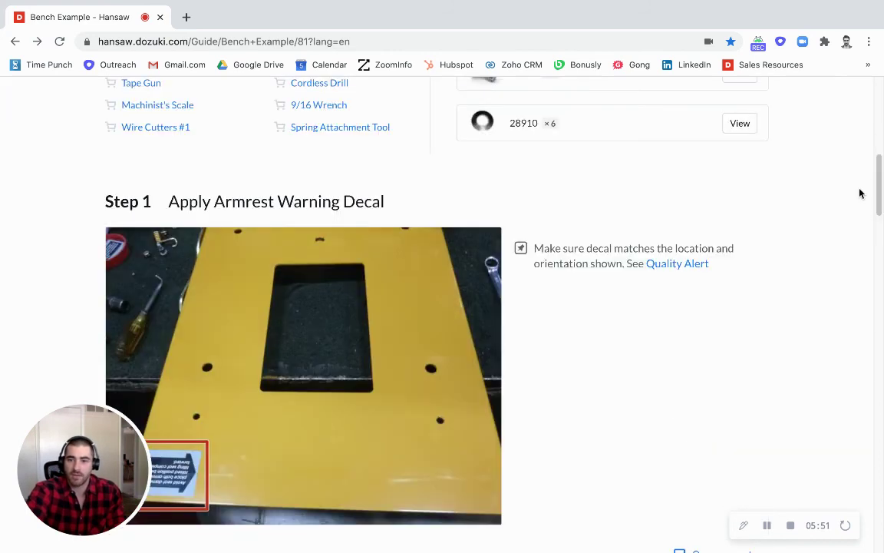
# - Edit Step 1 'Apply Armrest Warning Decal', inspecting a step line's markup and the Multi-line Text Area form component
pyautogui.click(749, 201)
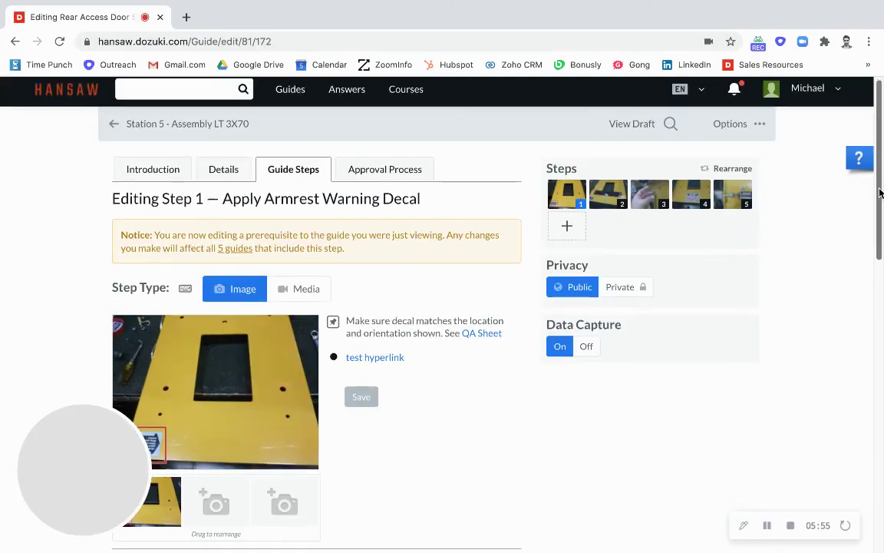
pyautogui.moveTo(880, 192); pyautogui.dragTo(877, 237)
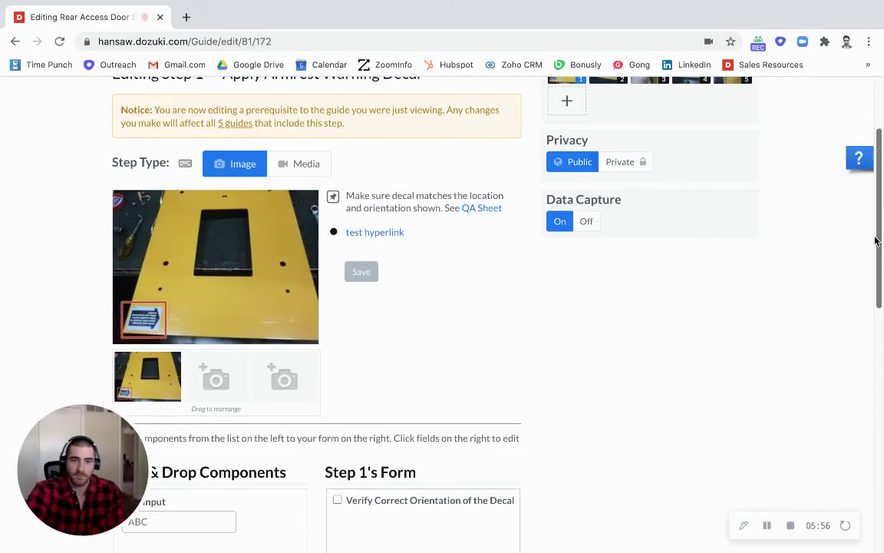
pyautogui.click(430, 211)
pyautogui.click(481, 308)
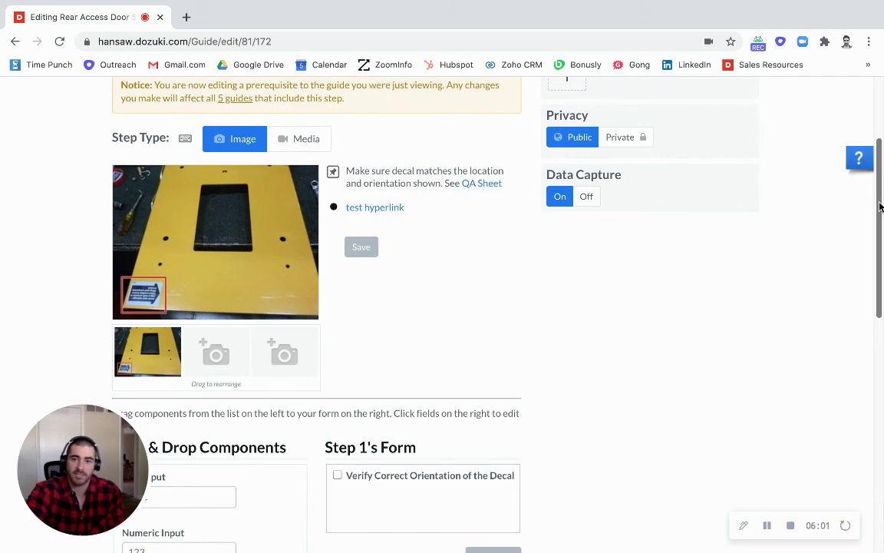
pyautogui.moveTo(880, 197); pyautogui.dragTo(882, 151)
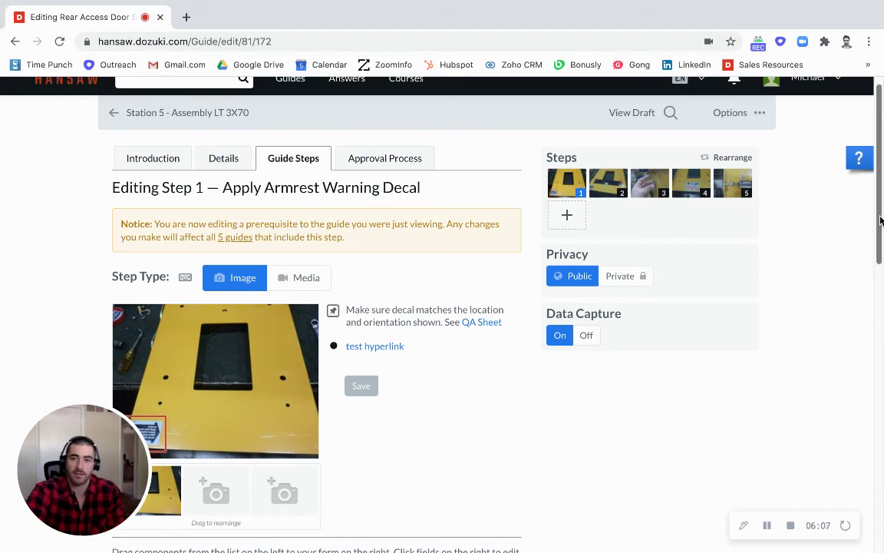
pyautogui.moveTo(880, 220); pyautogui.dragTo(882, 378)
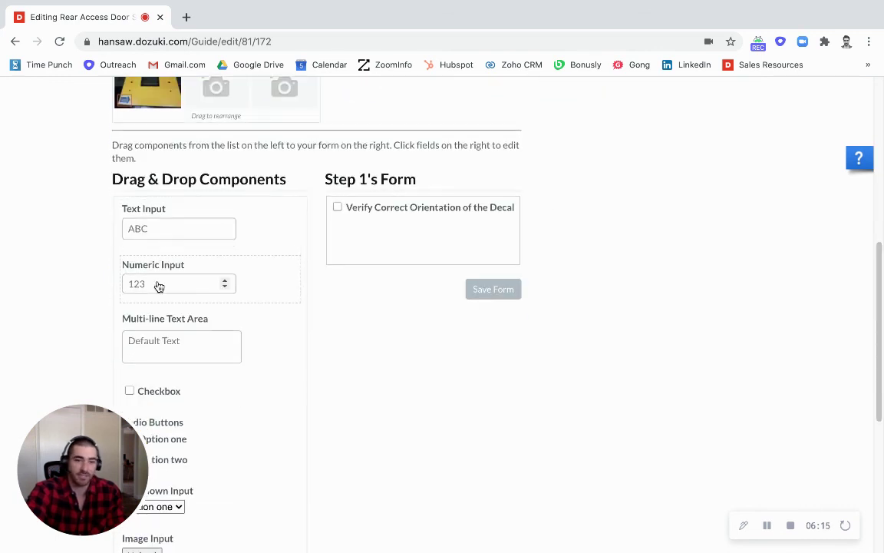
pyautogui.moveTo(184, 343)
pyautogui.mouseDown()
pyautogui.moveTo(146, 356)
pyautogui.moveTo(422, 304)
pyautogui.moveTo(431, 255)
pyautogui.moveTo(185, 344)
pyautogui.mouseUp()
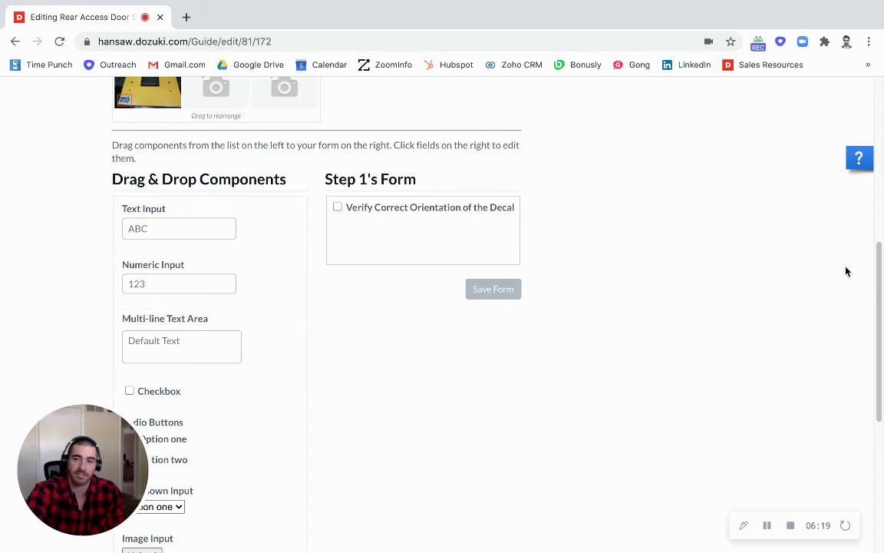
pyautogui.scroll(10, 397, 229)
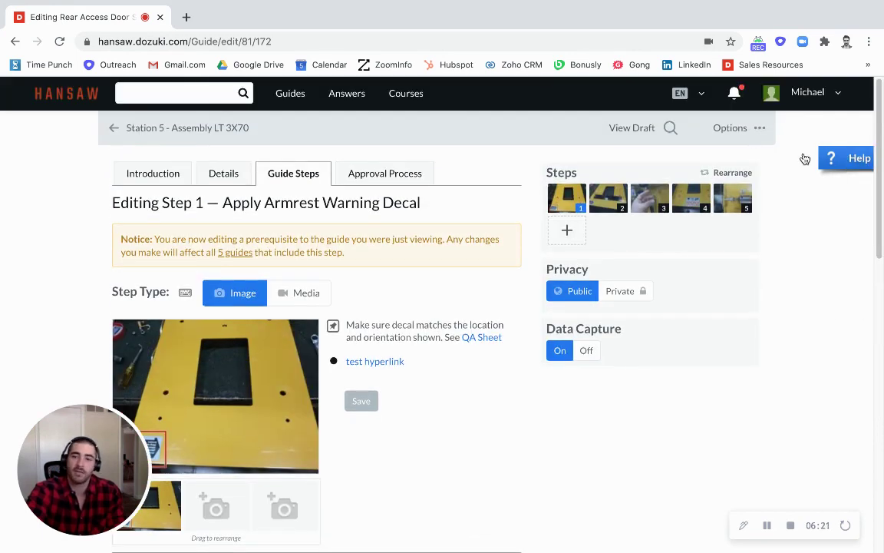
# - Check the guide's approval process, with Quality Department assigned to major releases
pyautogui.click(398, 177)
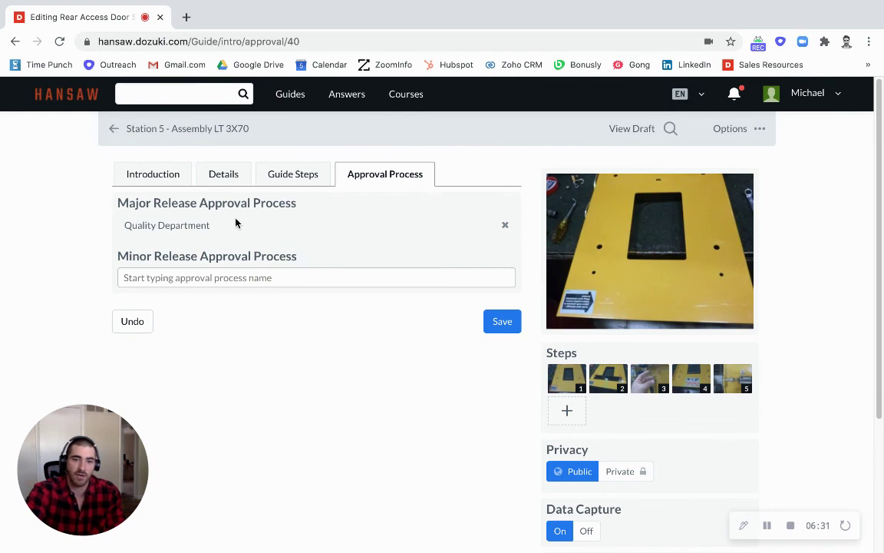
pyautogui.moveTo(127, 223); pyautogui.dragTo(214, 229)
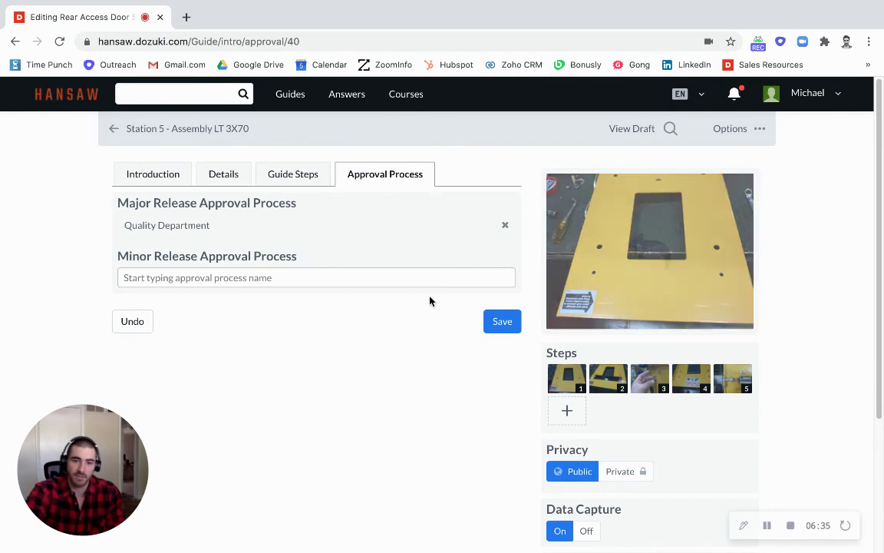
pyautogui.scroll(-1, 882, 207)
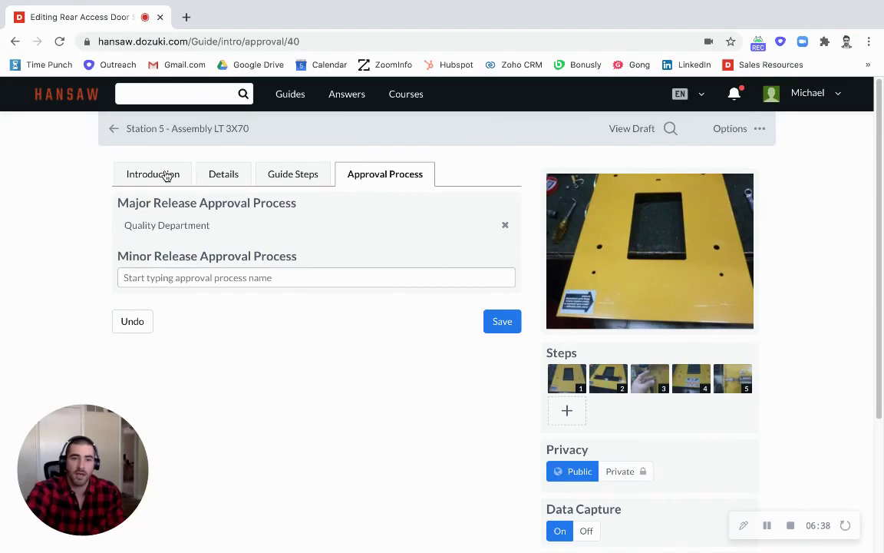
# - Look at the guide's Introduction form, then return to the guide editor
pyautogui.click(165, 177)
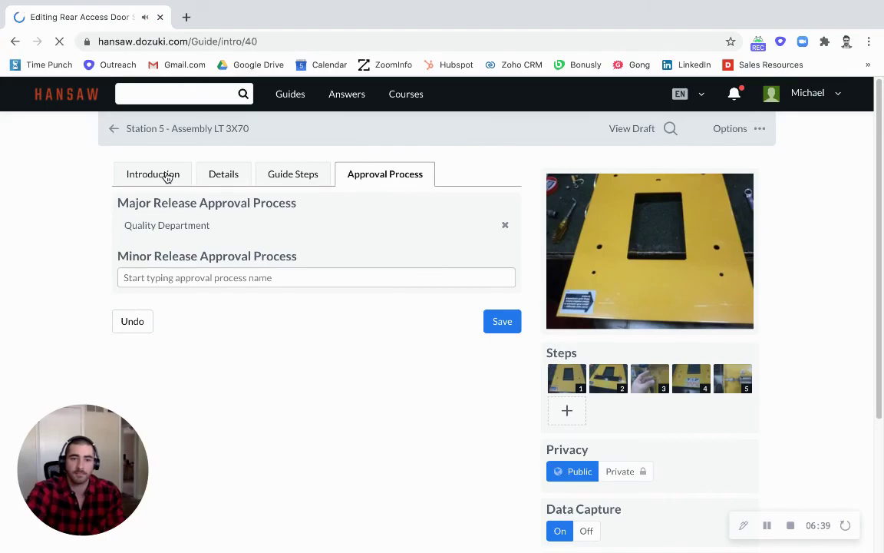
pyautogui.click(153, 174)
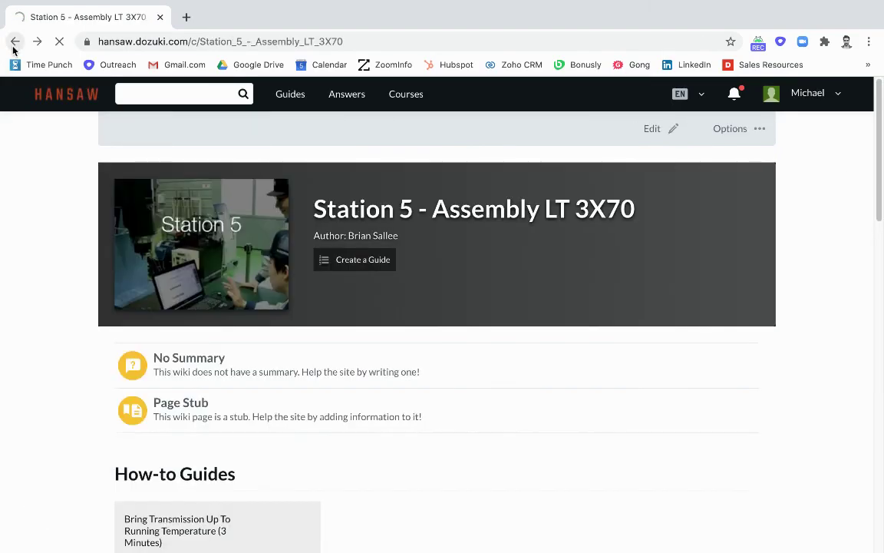
pyautogui.click(15, 43)
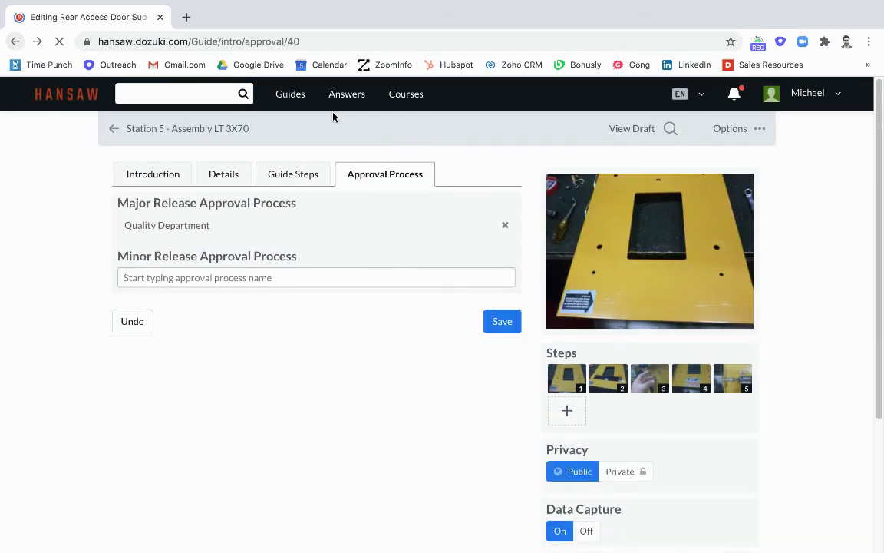
pyautogui.moveTo(415, 104)
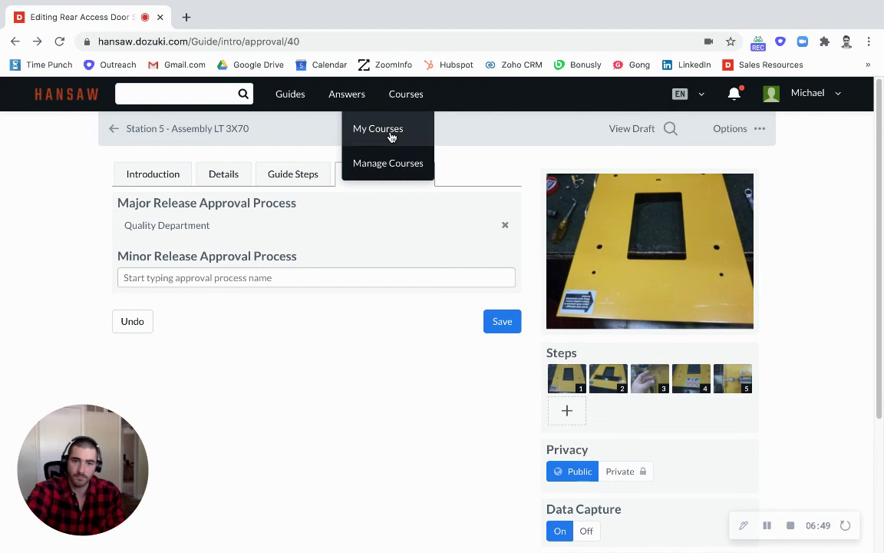
# - Go to Manage Courses and browse the course cards' assigned counts and completion percentages
pyautogui.click(393, 169)
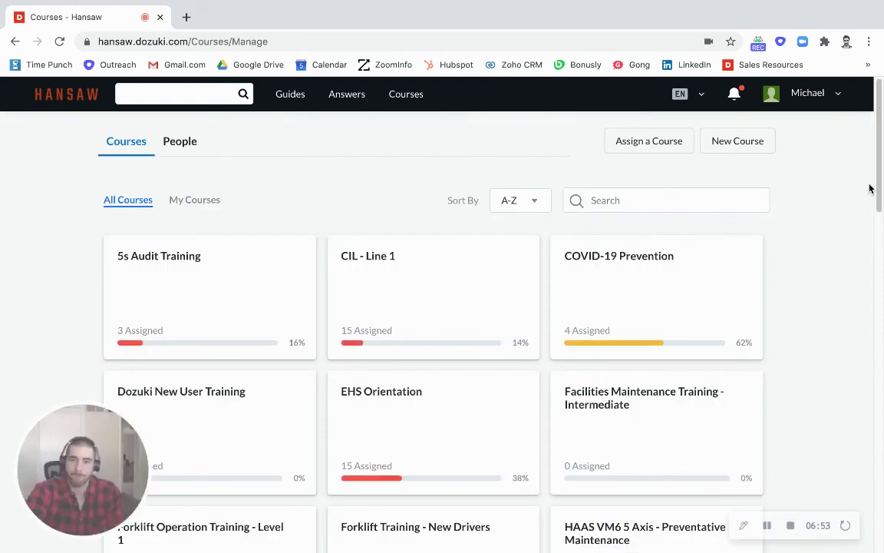
pyautogui.scroll(-2, 869, 189)
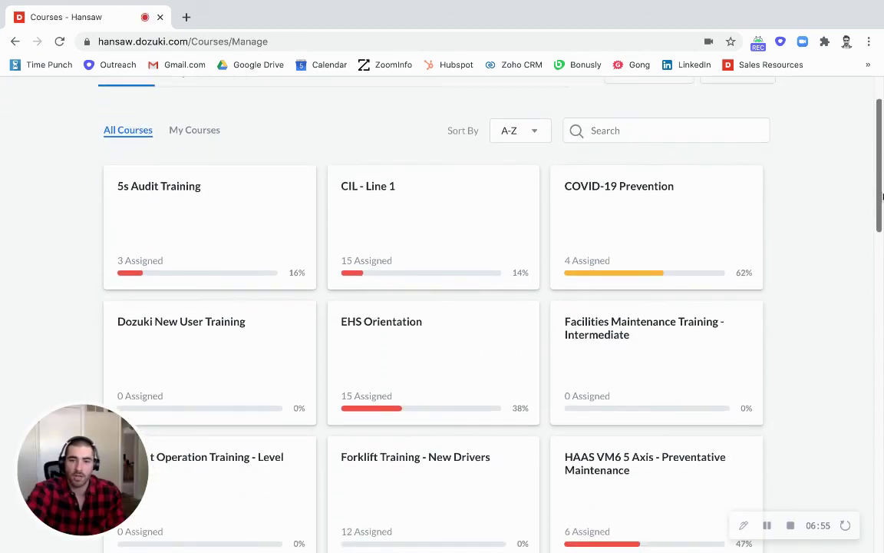
pyautogui.moveTo(882, 197); pyautogui.dragTo(853, 380)
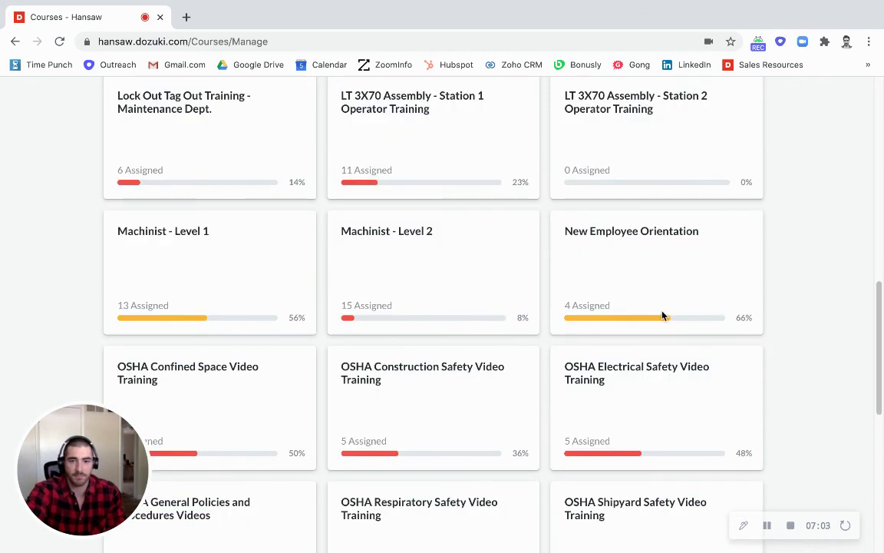
# - Open Machinist - Level 1, note the WIPS guide's 12% completion, and view its assignees
pyautogui.click(159, 264)
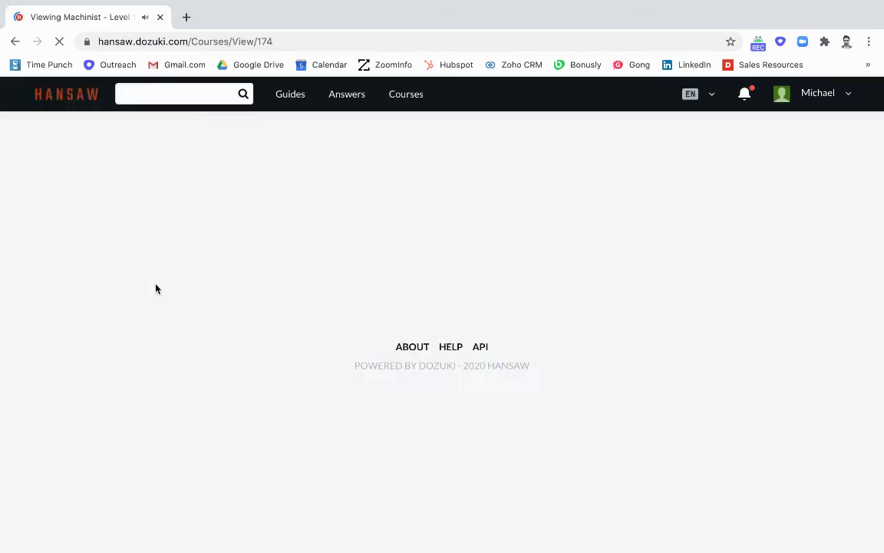
pyautogui.moveTo(880, 251); pyautogui.dragTo(861, 350)
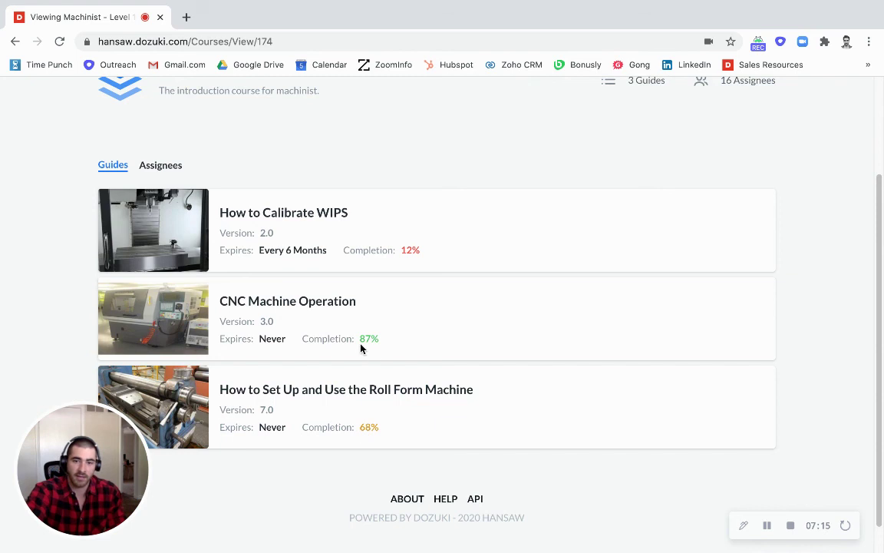
pyautogui.moveTo(423, 248); pyautogui.dragTo(396, 259)
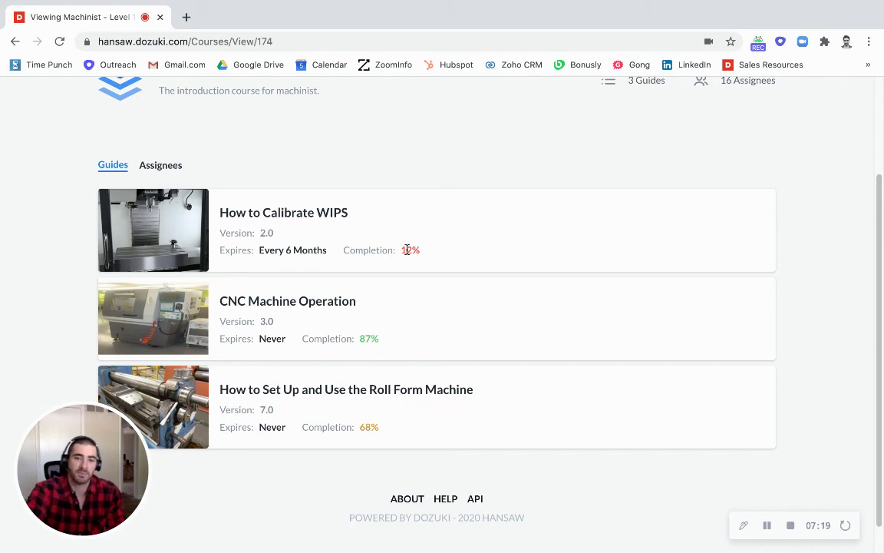
pyautogui.click(158, 166)
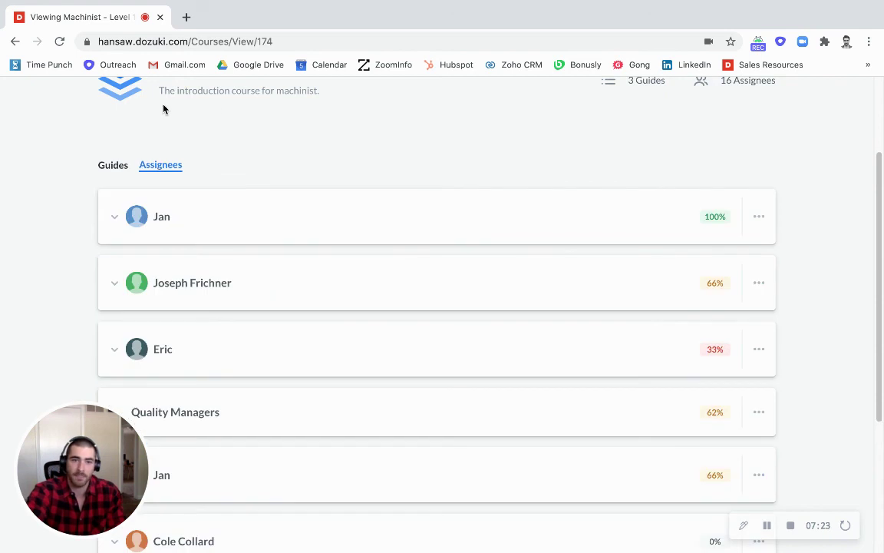
pyautogui.click(15, 42)
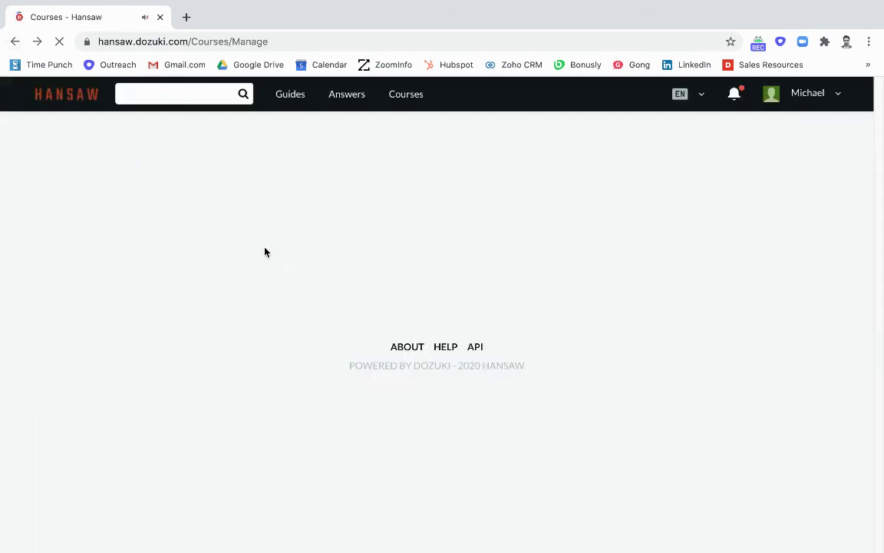
pyautogui.click(35, 42)
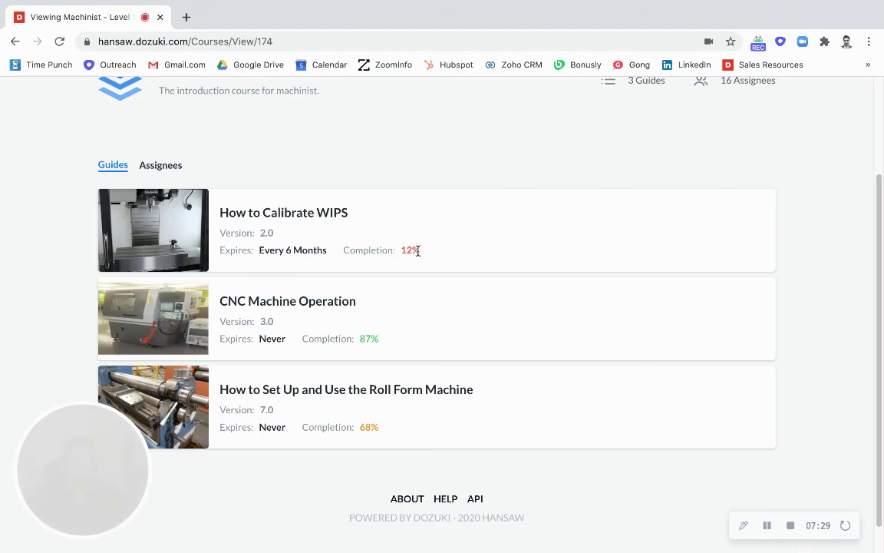
# - Point out the Every 6 Months expiry period in the course's guide list
pyautogui.moveTo(259, 250); pyautogui.dragTo(329, 255)
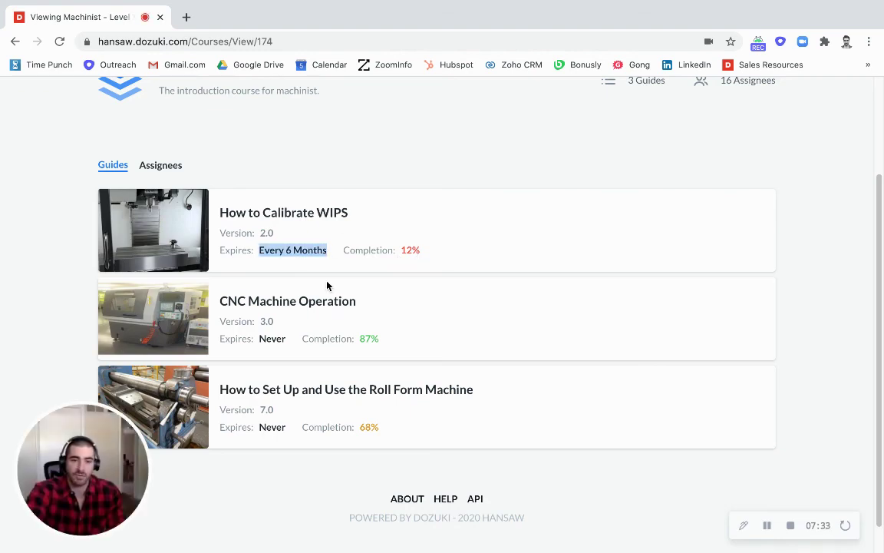
pyautogui.click(290, 251)
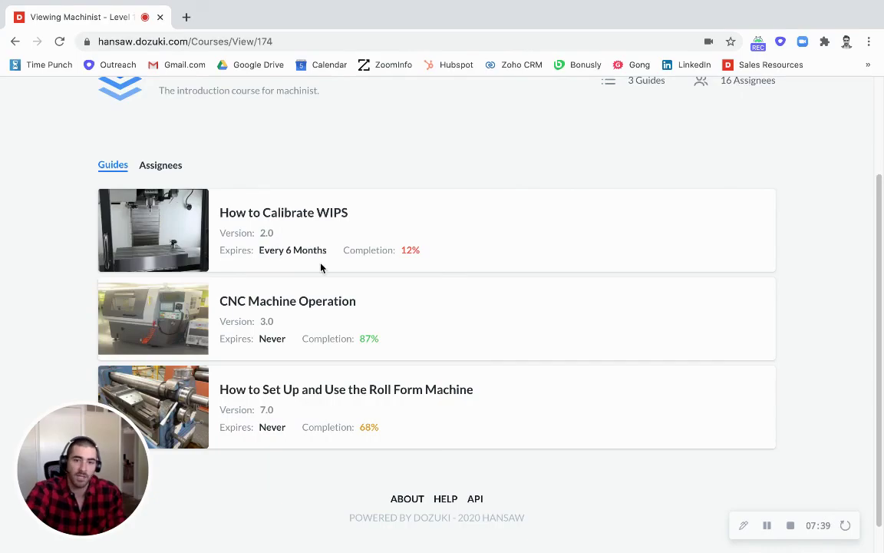
pyautogui.moveTo(329, 251); pyautogui.dragTo(262, 248)
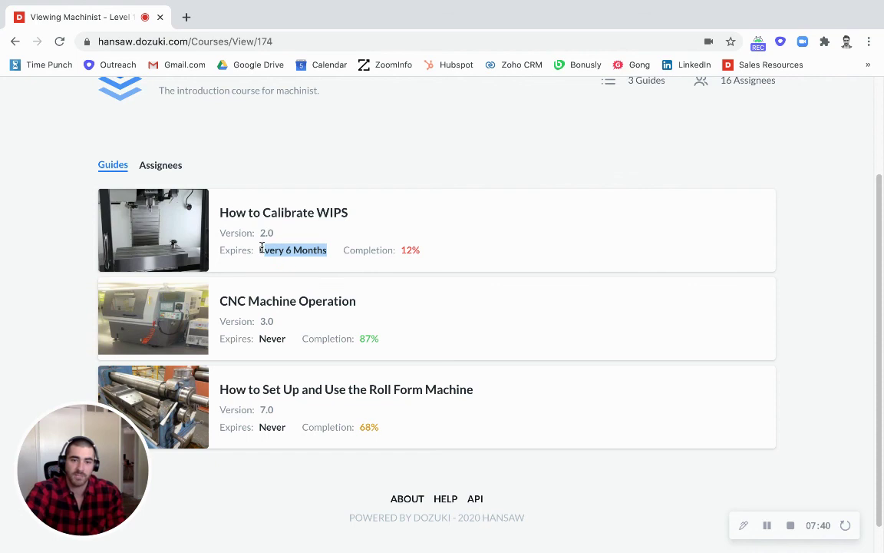
pyautogui.click(322, 249)
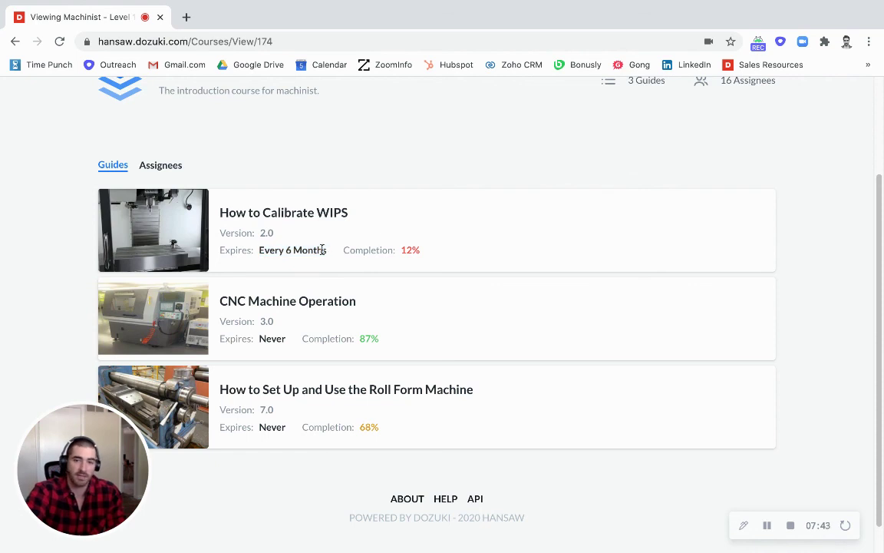
# - Show the course's assignees, then expand and collapse the first assignee's guide progress
pyautogui.click(174, 166)
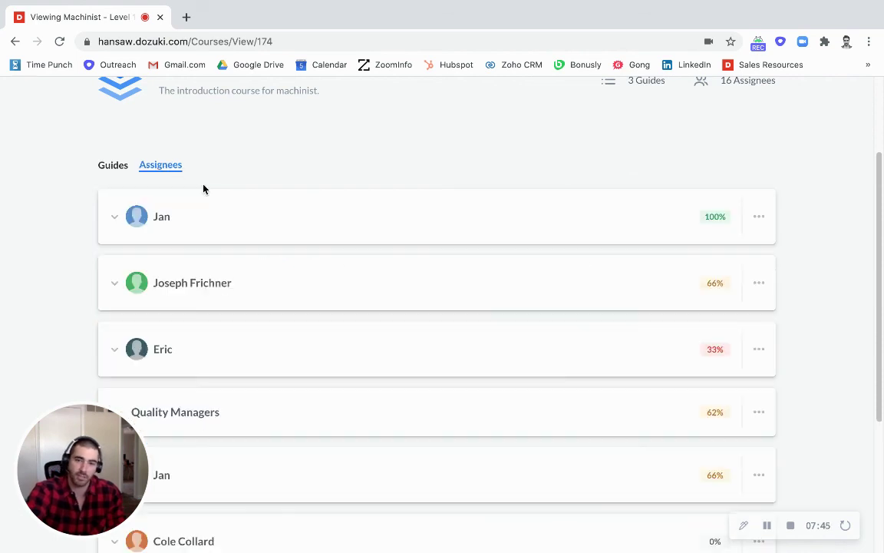
pyautogui.scroll(-1, 436, 307)
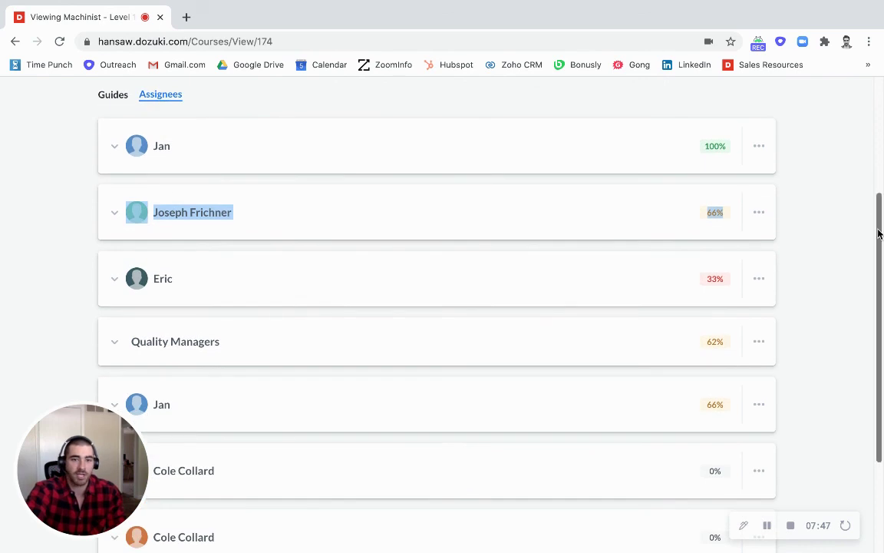
pyautogui.click(681, 154)
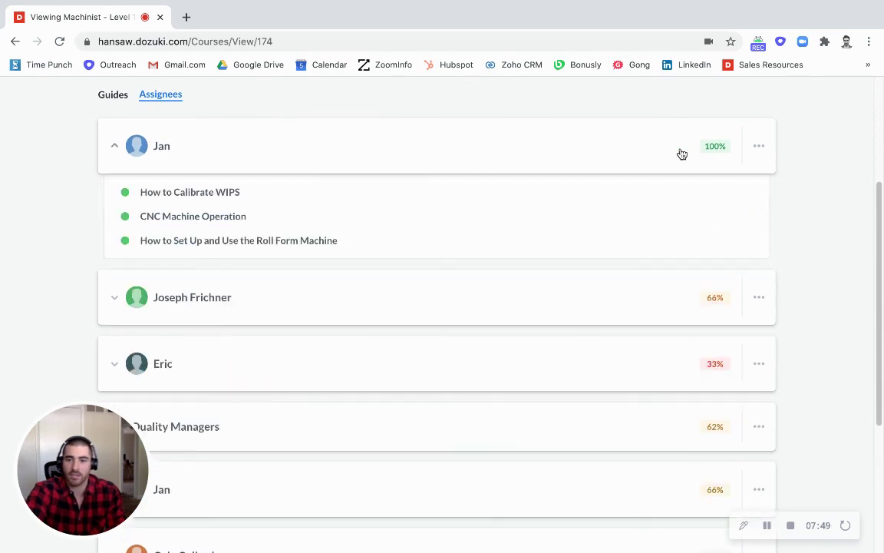
pyautogui.click(682, 154)
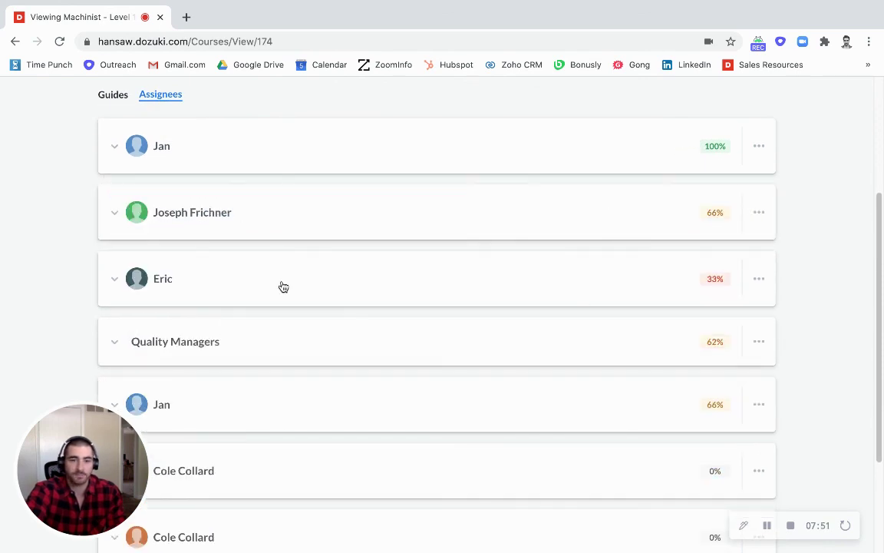
# - Expand the 33% assignee: CNC Machine Operation complete, WIPS and Roll Form guides outstanding
pyautogui.click(498, 280)
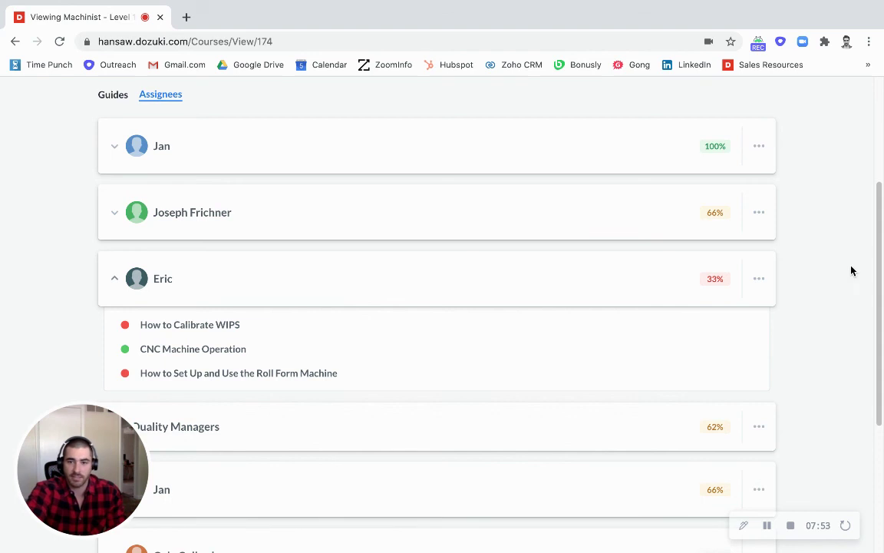
pyautogui.moveTo(881, 266); pyautogui.dragTo(876, 300)
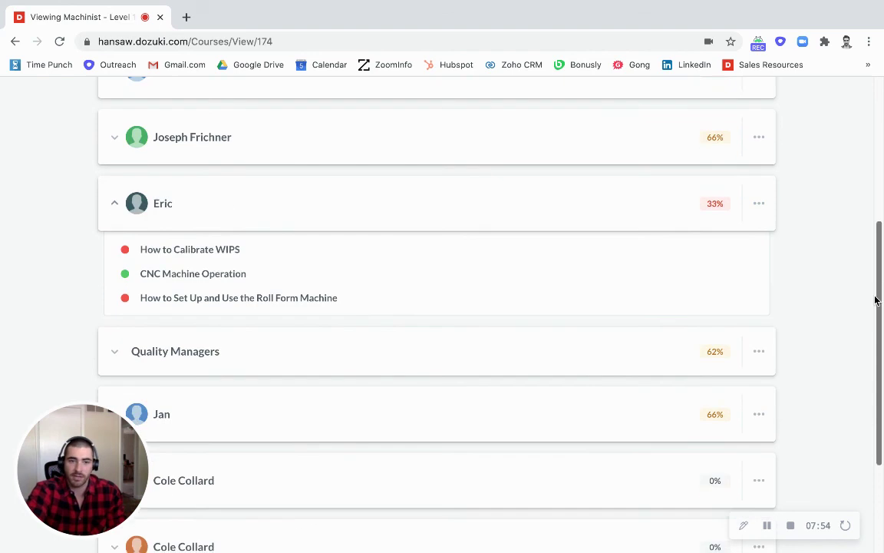
pyautogui.doubleClick(160, 283)
pyautogui.click(803, 287)
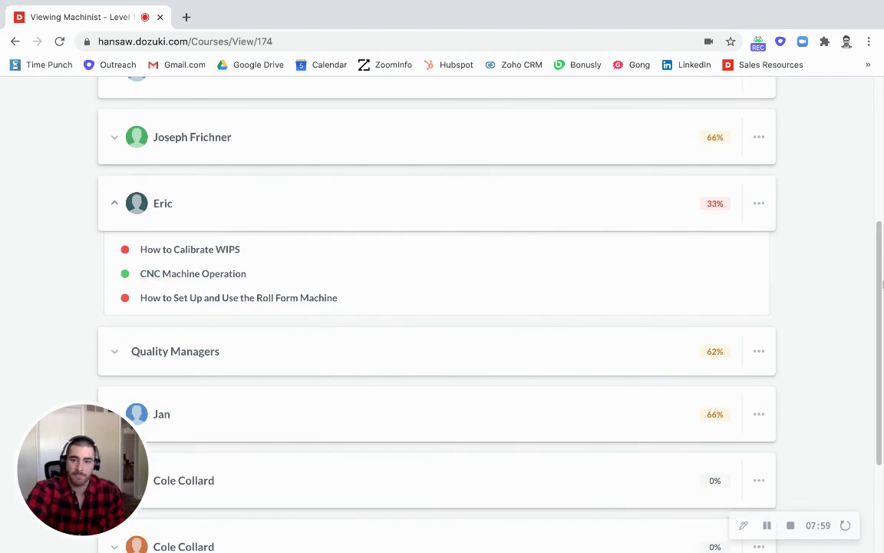
pyautogui.moveTo(883, 284); pyautogui.dragTo(881, 321)
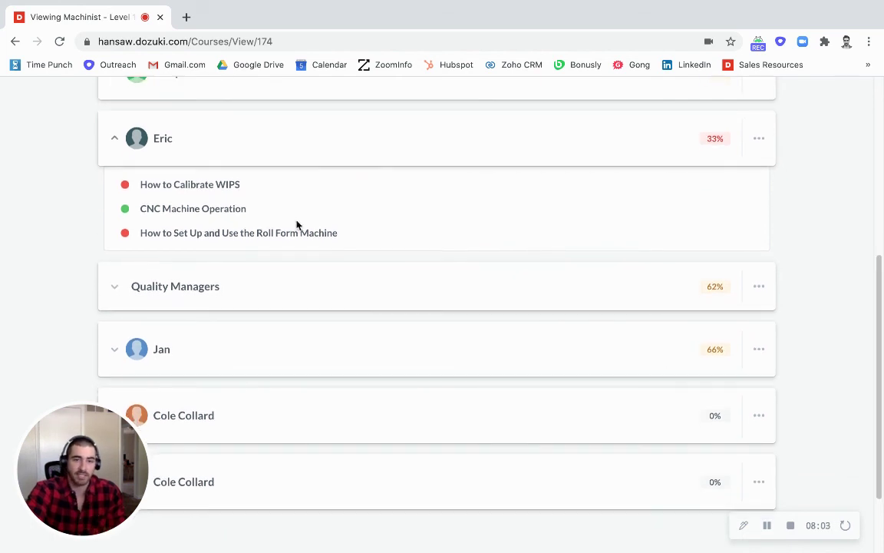
pyautogui.moveTo(881, 418)
pyautogui.mouseDown()
pyautogui.moveTo(880, 454)
pyautogui.moveTo(881, 326)
pyautogui.moveTo(882, 453)
pyautogui.moveTo(881, 415)
pyautogui.mouseUp()
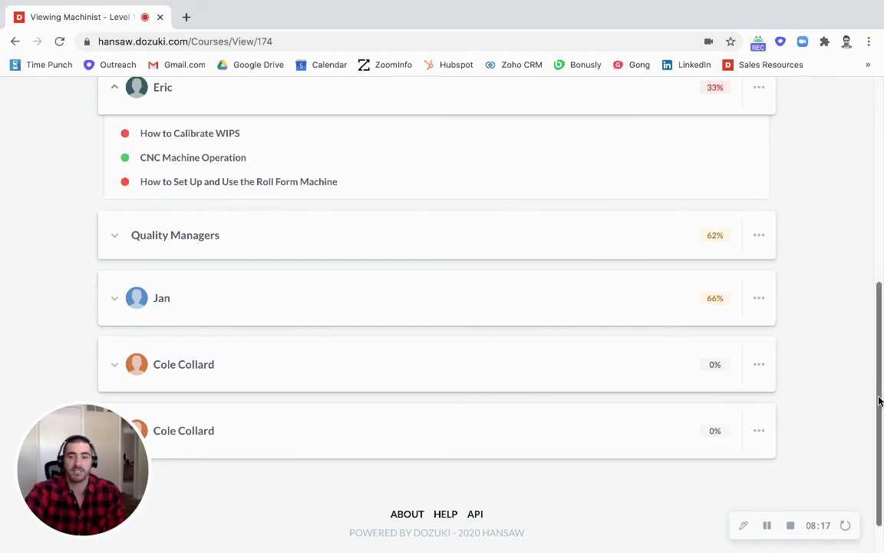
pyautogui.moveTo(880, 401)
pyautogui.mouseDown()
pyautogui.moveTo(875, 322)
pyautogui.moveTo(873, 400)
pyautogui.mouseUp()
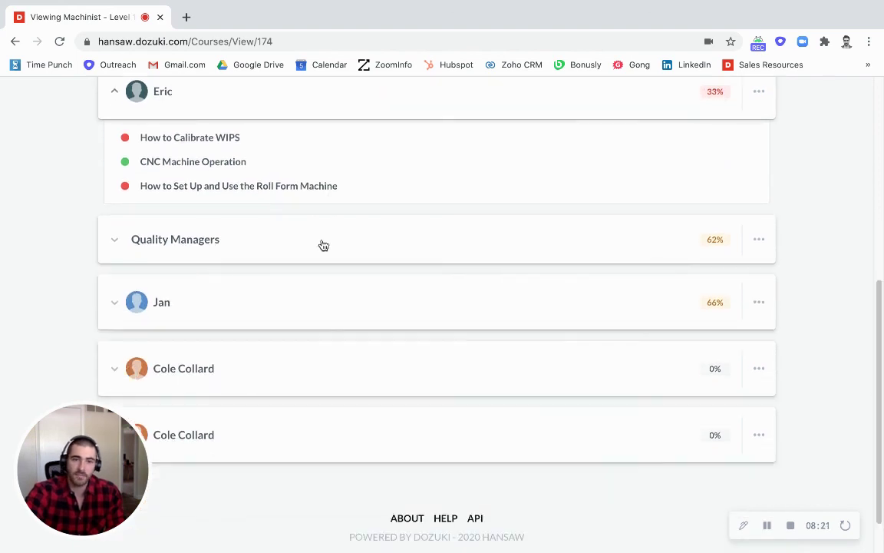
# - Expand the Quality Managers group (62%) to list each member's course completion percentage
pyautogui.click(323, 245)
pyautogui.moveTo(879, 303); pyautogui.dragTo(880, 370)
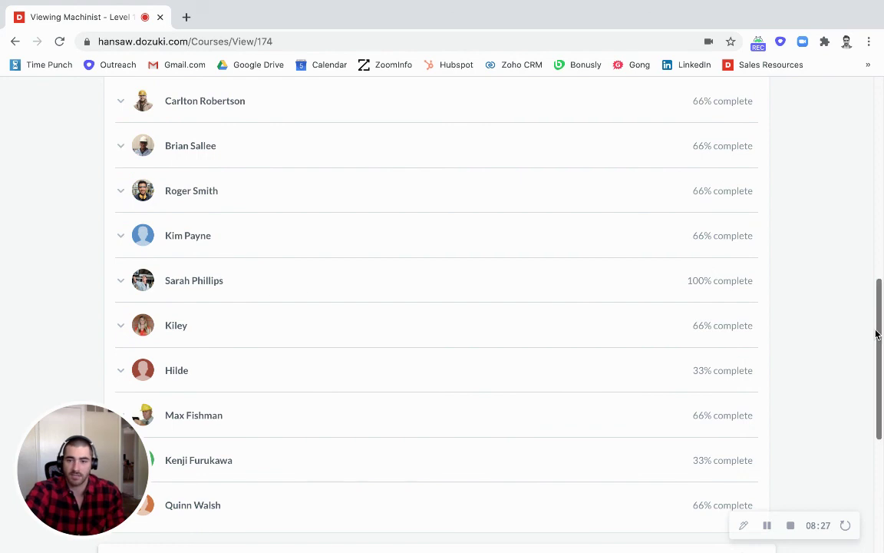
pyautogui.moveTo(881, 330); pyautogui.dragTo(881, 195)
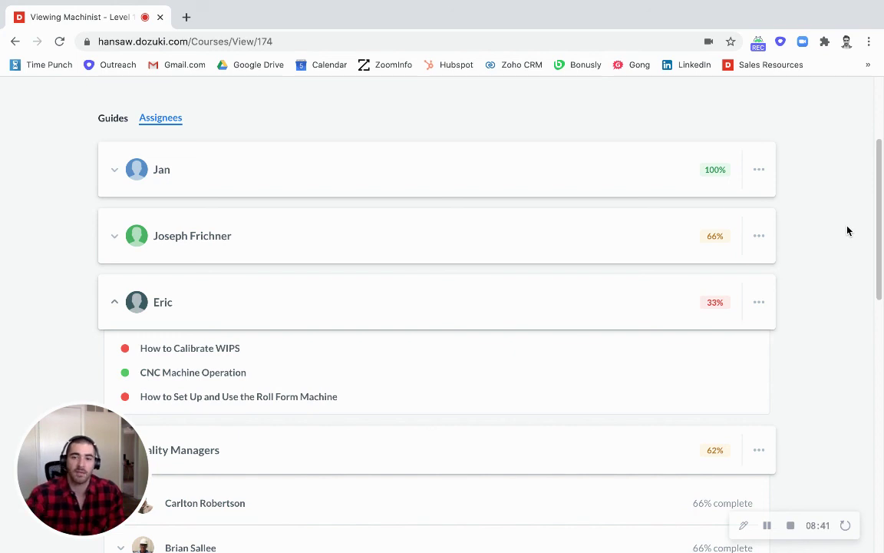
pyautogui.scroll(3, 798, 231)
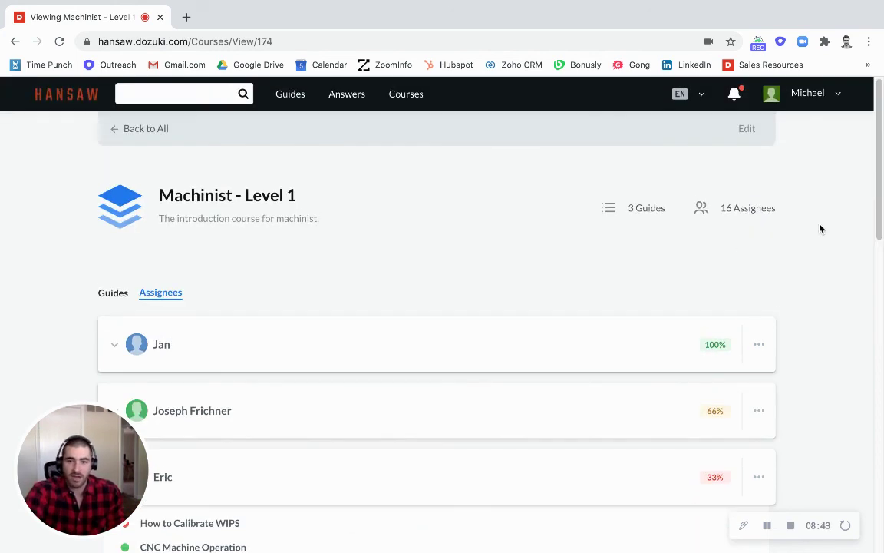